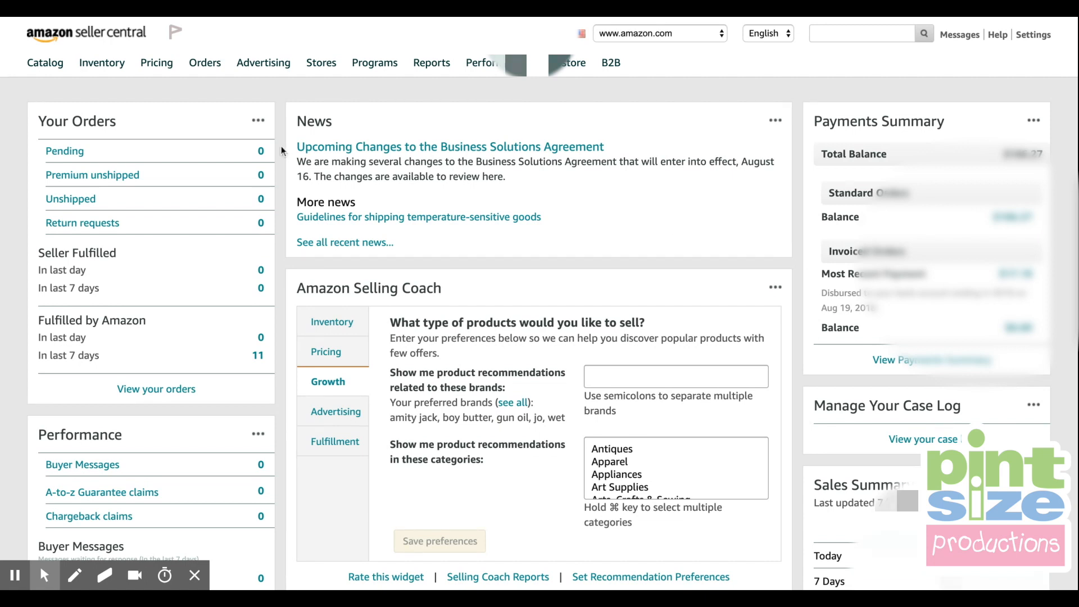
Step: Start adding a new inventory product that is not yet sold on Amazon
{"action": "mouse_move", "coordinate": [107, 70]}
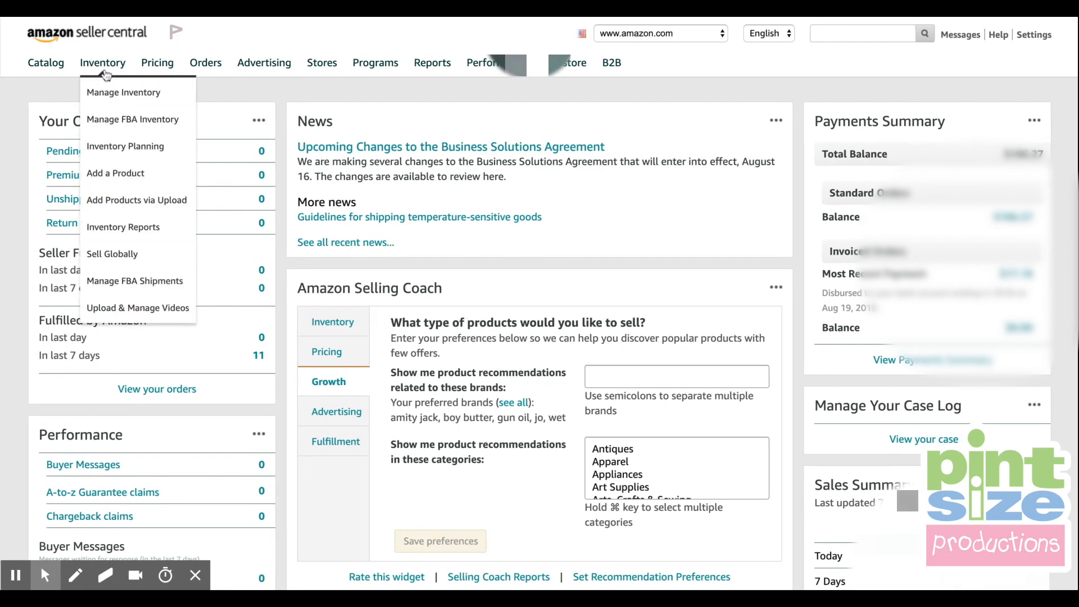
{"action": "left_click", "coordinate": [115, 178]}
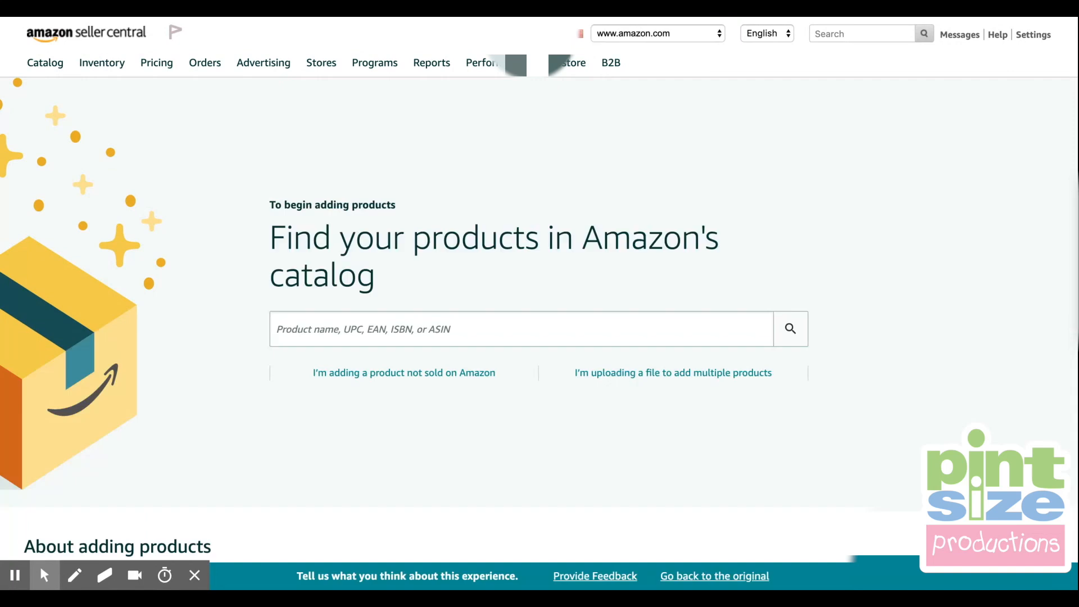
{"action": "scroll", "coordinate": [539, 306], "scroll_direction": "down", "scroll_amount": 1}
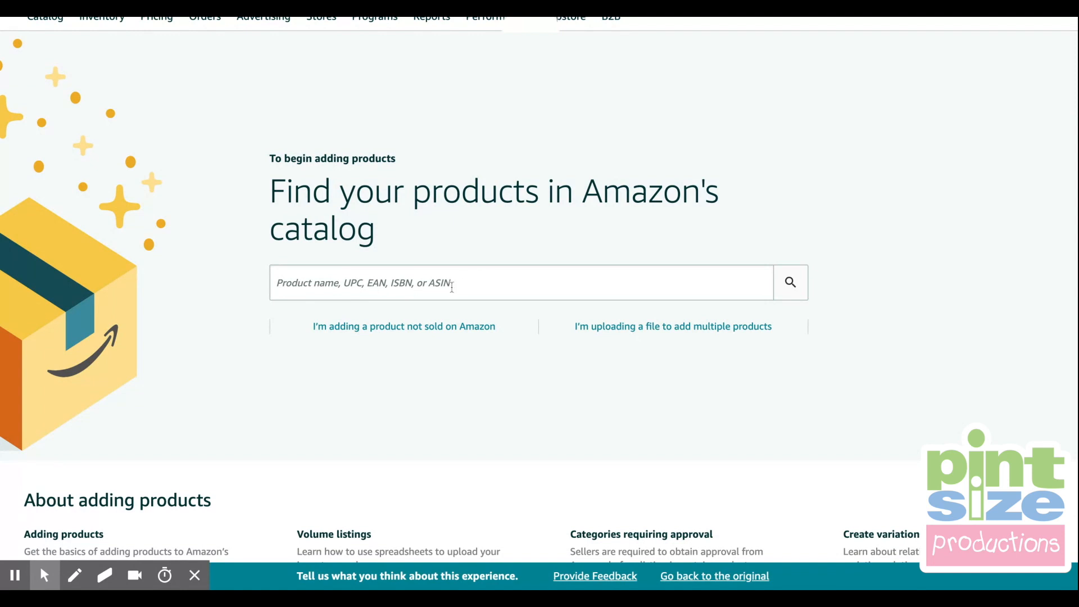
{"action": "left_click", "coordinate": [399, 327]}
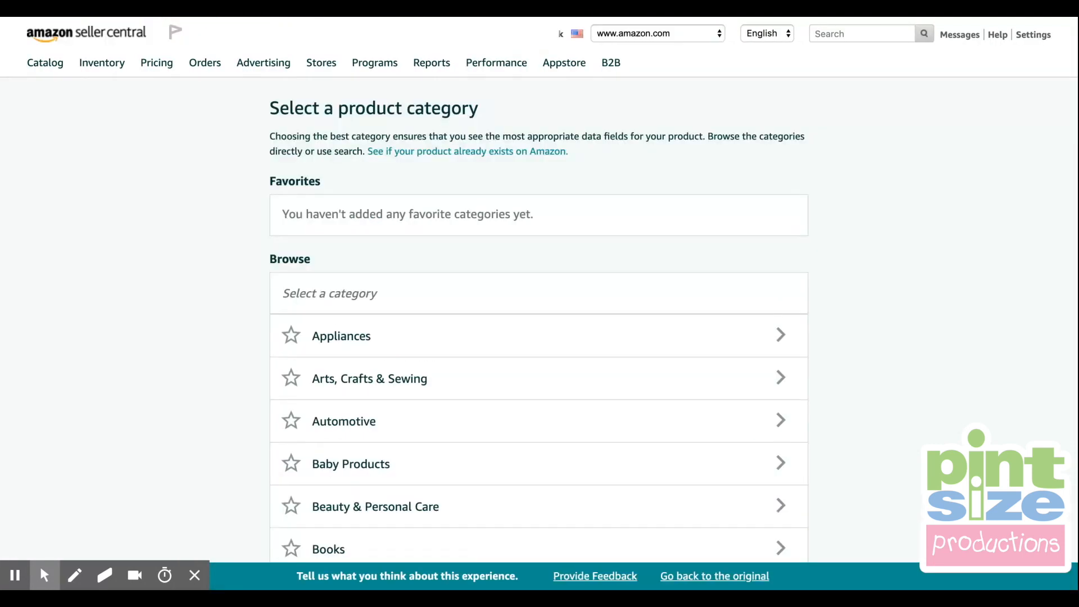
Step: Select the product category Books > Children's Books > Action & Adventure
{"action": "scroll", "coordinate": [539, 433], "scroll_direction": "down", "scroll_amount": 1}
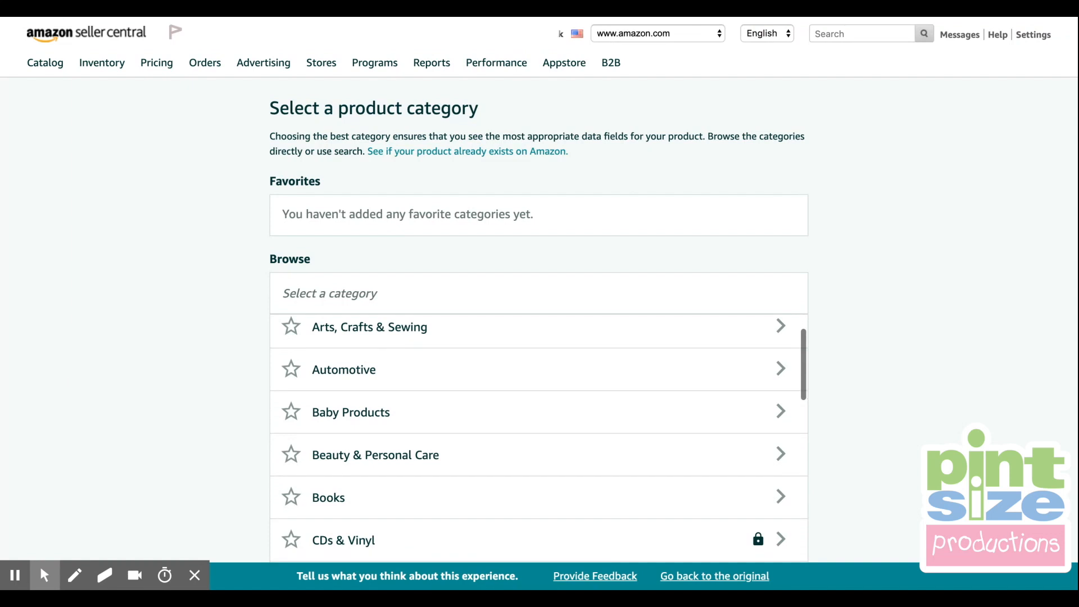
{"action": "scroll", "coordinate": [232, 256], "scroll_direction": "down", "scroll_amount": 2}
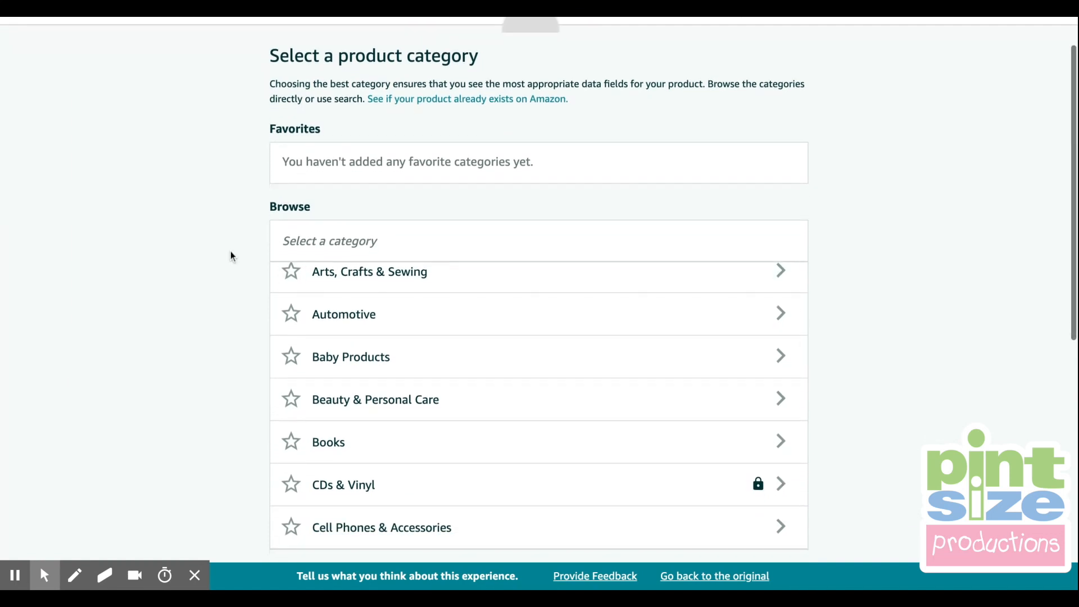
{"action": "scroll", "coordinate": [230, 256], "scroll_direction": "down", "scroll_amount": 1}
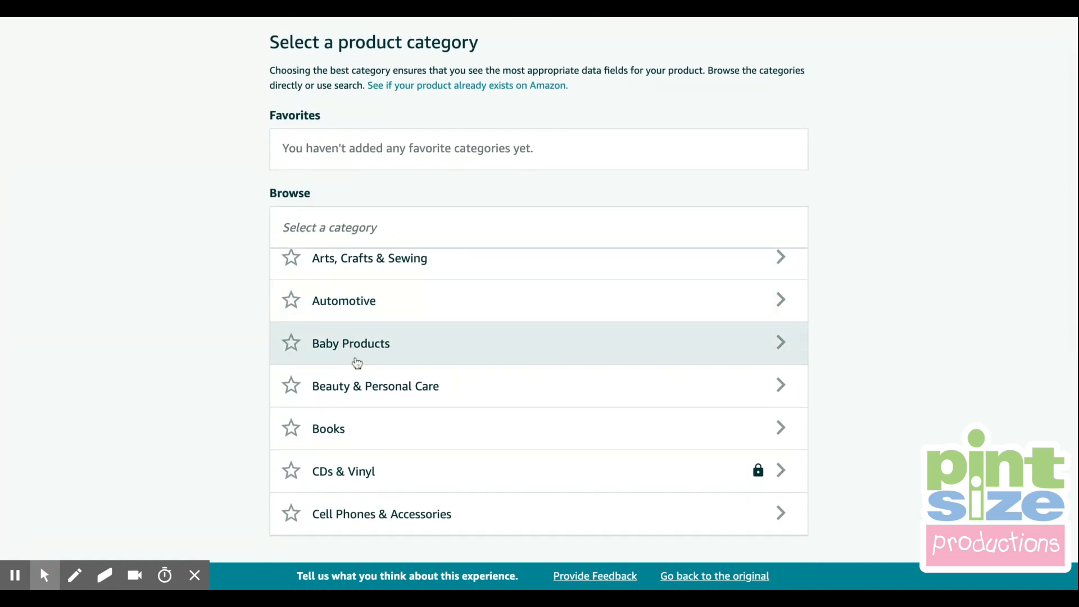
{"action": "left_click", "coordinate": [428, 443]}
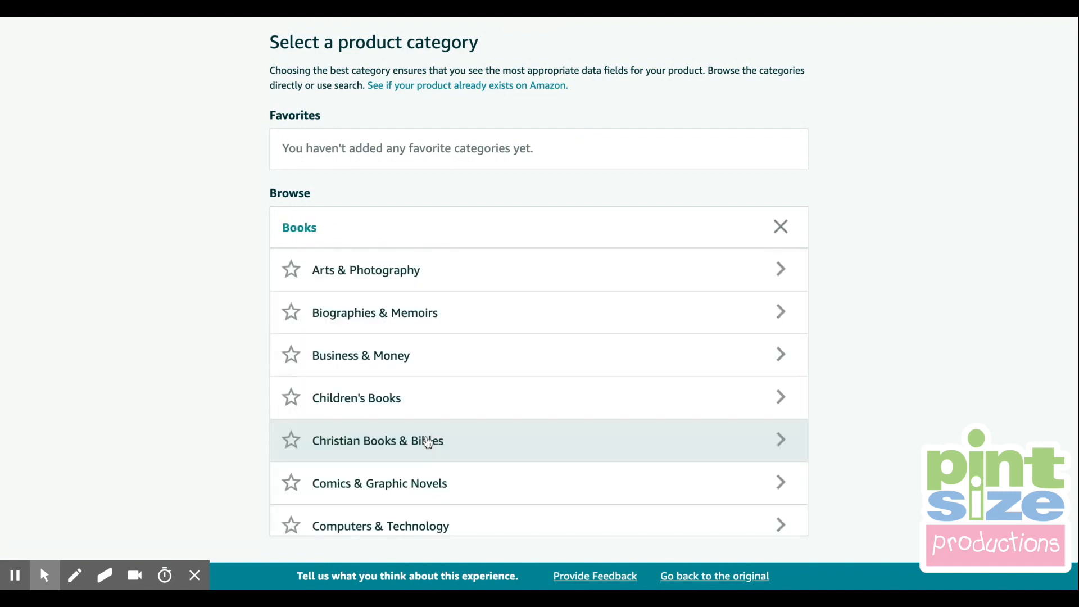
{"action": "scroll", "coordinate": [428, 441], "scroll_direction": "down", "scroll_amount": 1}
{"action": "left_click", "coordinate": [425, 390]}
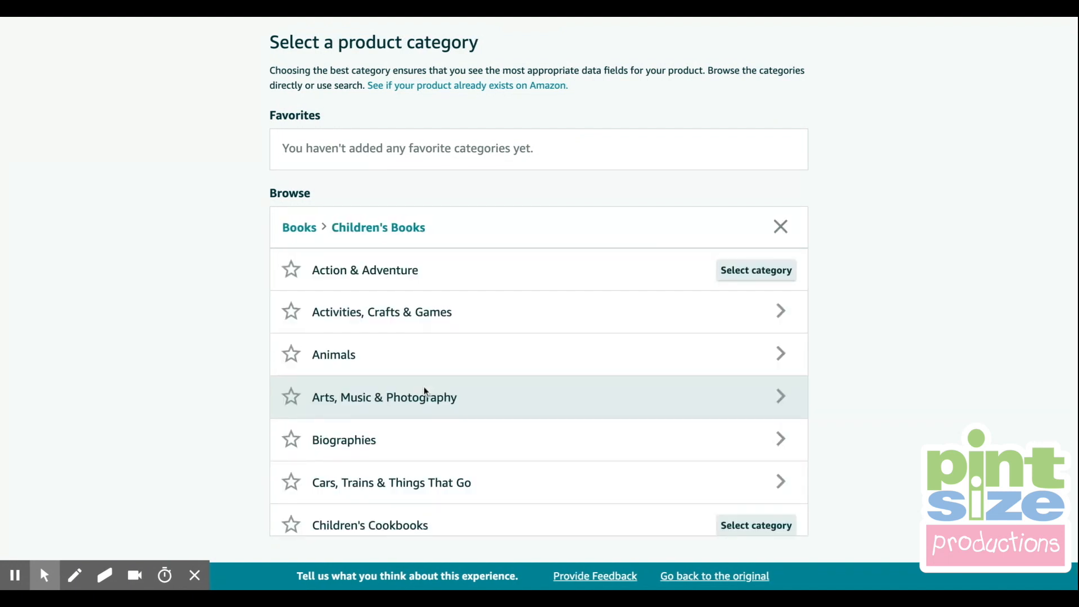
{"action": "left_click", "coordinate": [752, 275]}
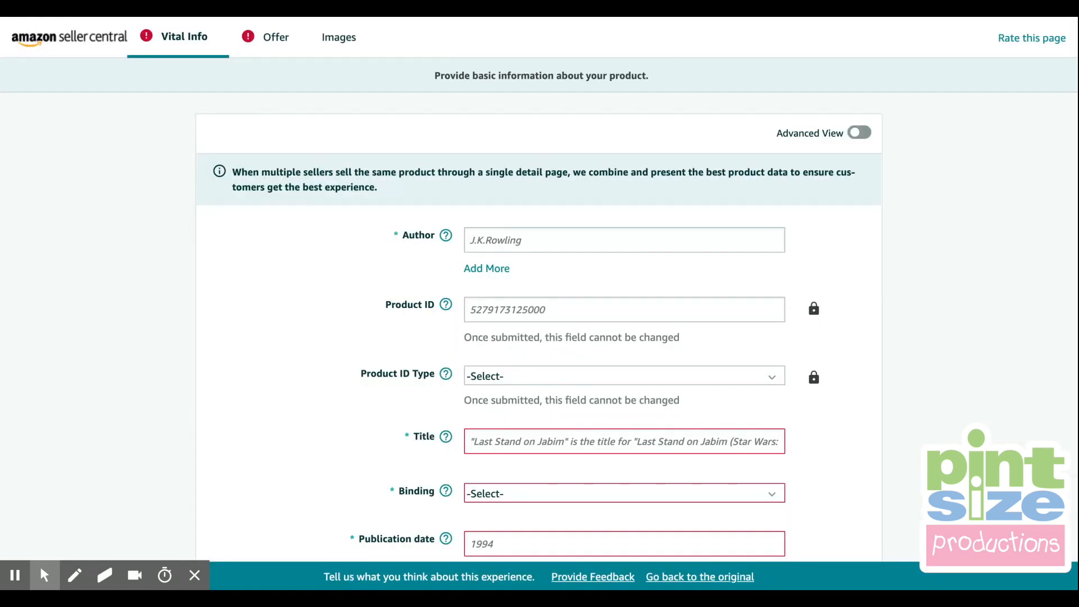
Step: Look over the Vital Info fields and set the Product ID Type to ISBN
{"action": "scroll", "coordinate": [540, 304], "scroll_direction": "down", "scroll_amount": 1}
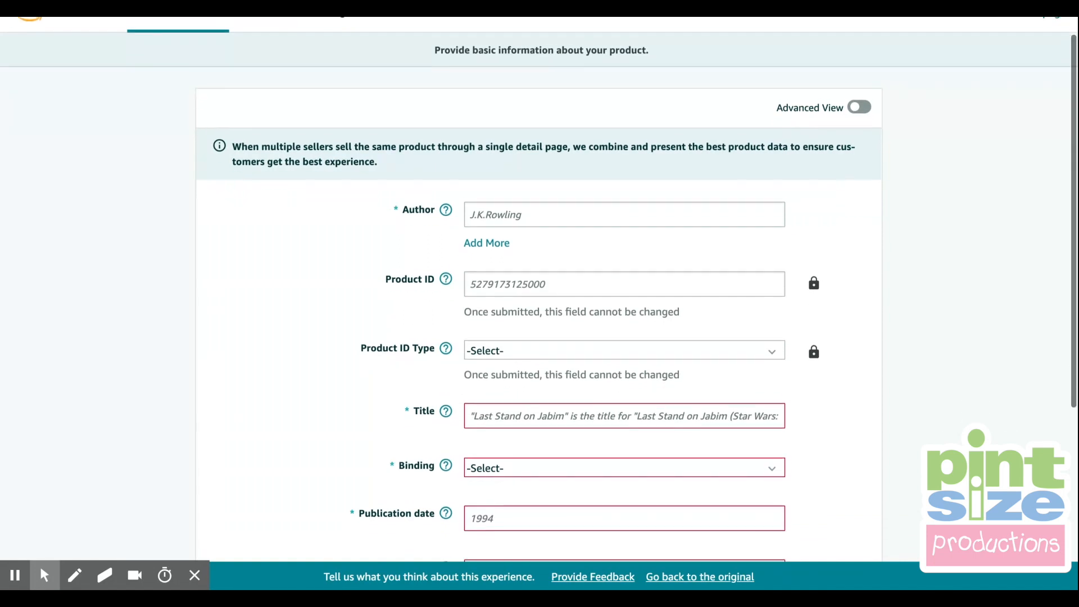
{"action": "scroll", "coordinate": [540, 303], "scroll_direction": "down", "scroll_amount": 2}
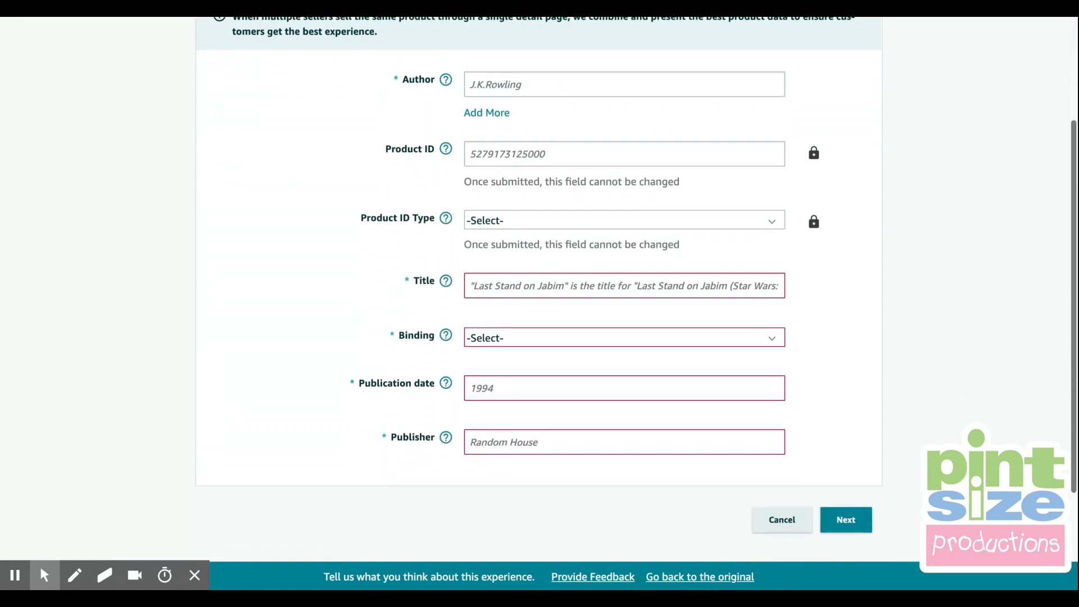
{"action": "scroll", "coordinate": [540, 303], "scroll_direction": "up", "scroll_amount": 3}
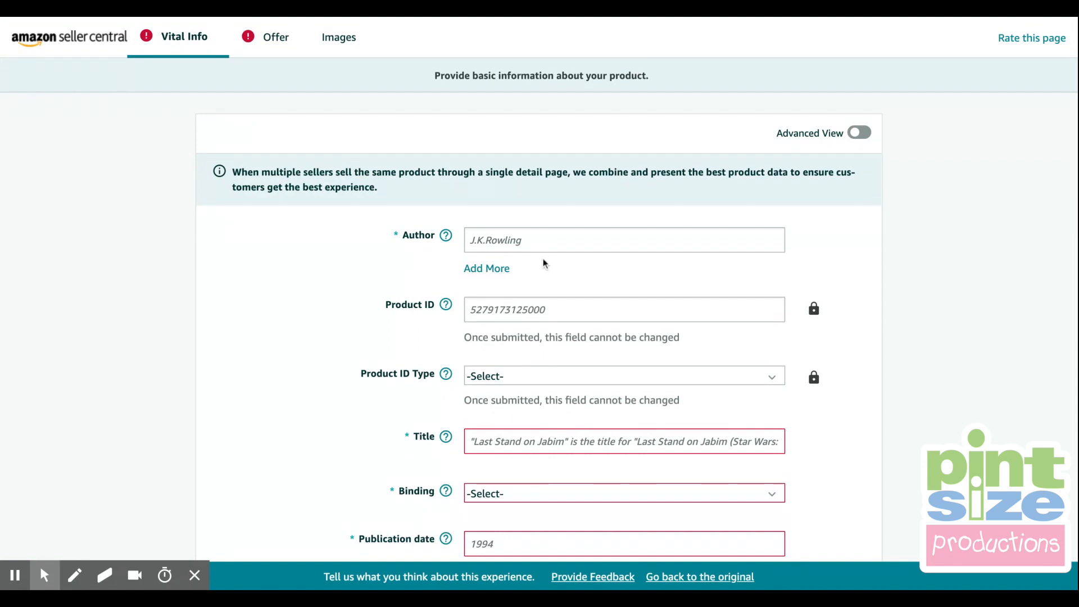
{"action": "scroll", "coordinate": [481, 240], "scroll_direction": "down", "scroll_amount": 1}
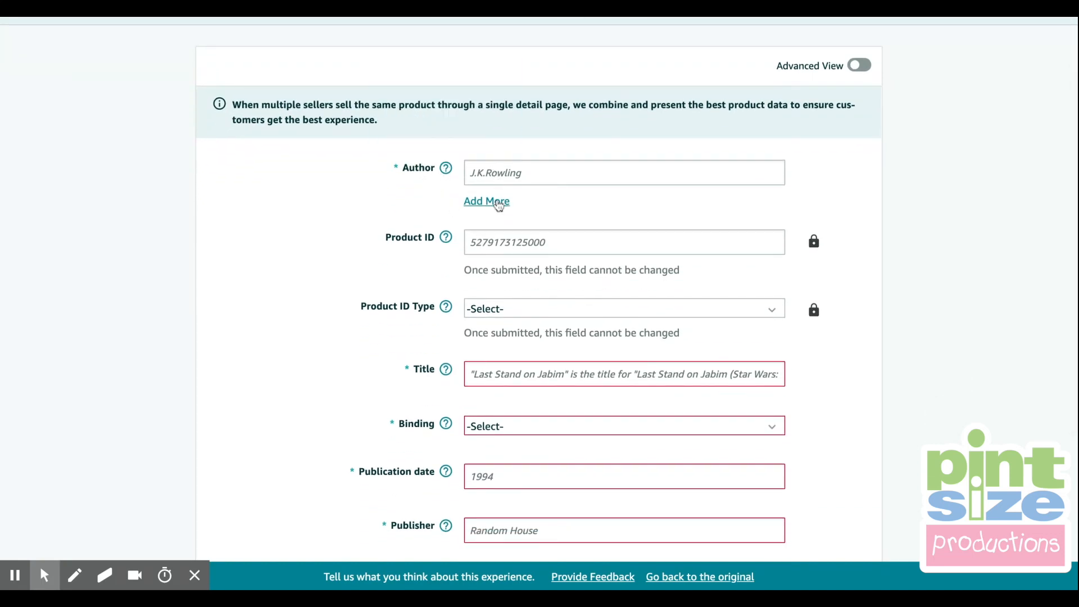
{"action": "mouse_move", "coordinate": [447, 240]}
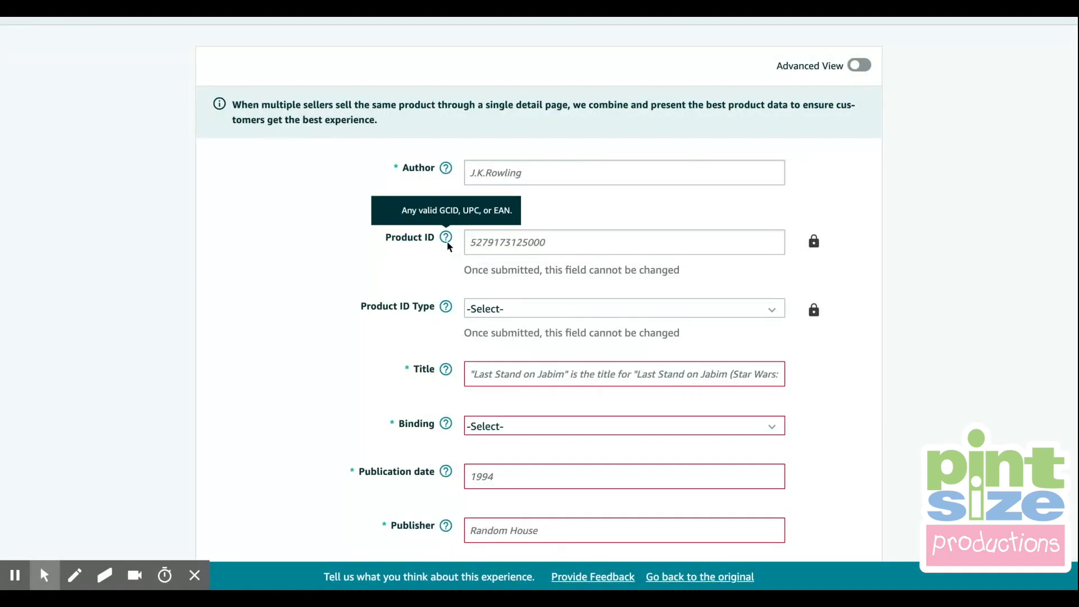
{"action": "scroll", "coordinate": [507, 290], "scroll_direction": "down", "scroll_amount": 1}
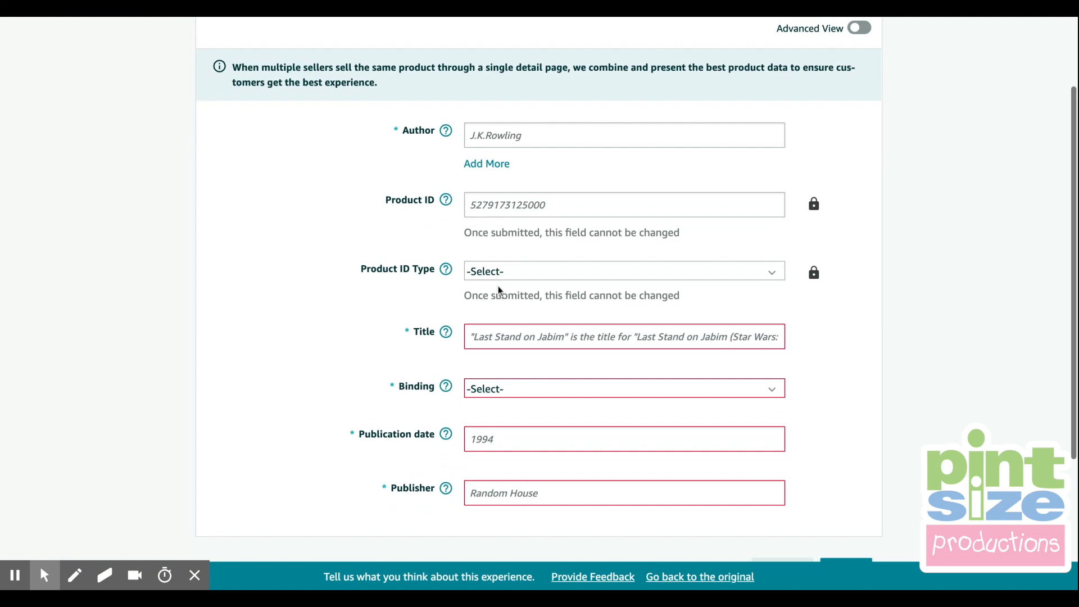
{"action": "left_click", "coordinate": [499, 274]}
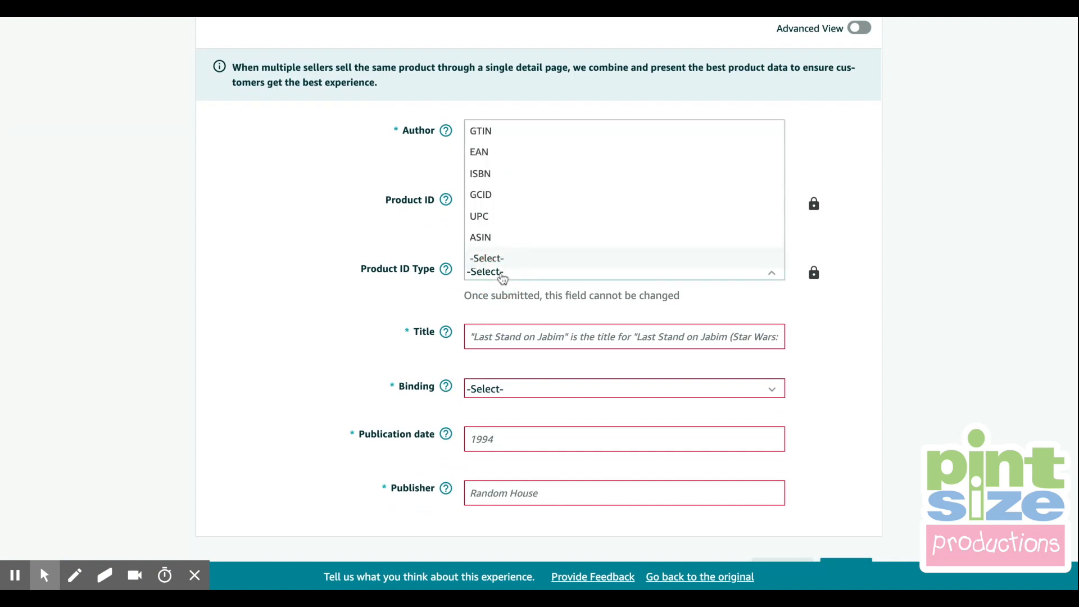
{"action": "left_click", "coordinate": [489, 181]}
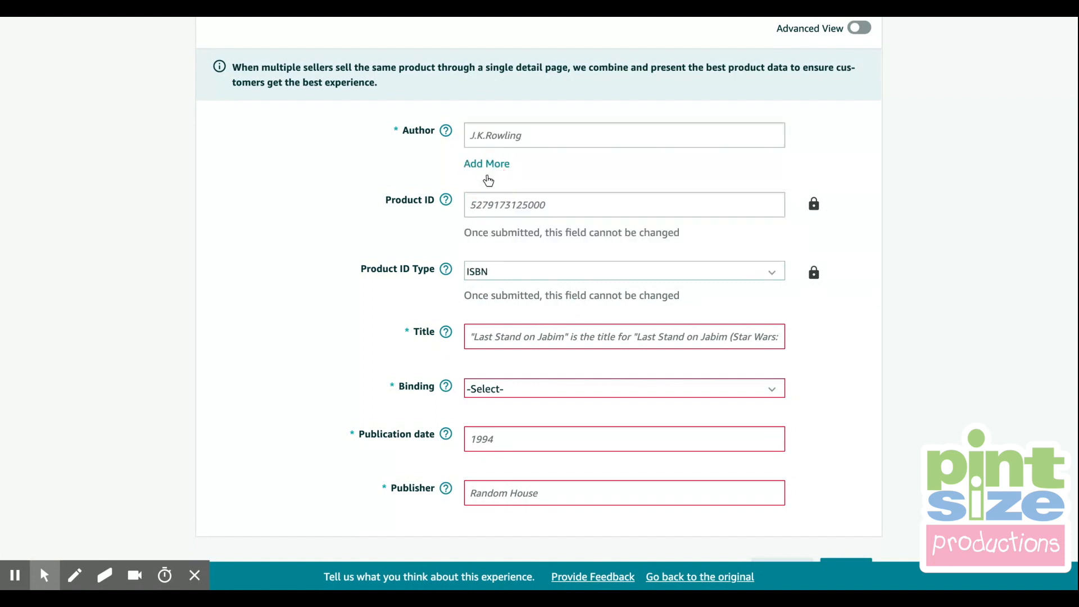
{"action": "left_click", "coordinate": [480, 206]}
Step: Check the available Binding options without choosing one and move on to the Offer section
{"action": "scroll", "coordinate": [475, 283], "scroll_direction": "down", "scroll_amount": 1}
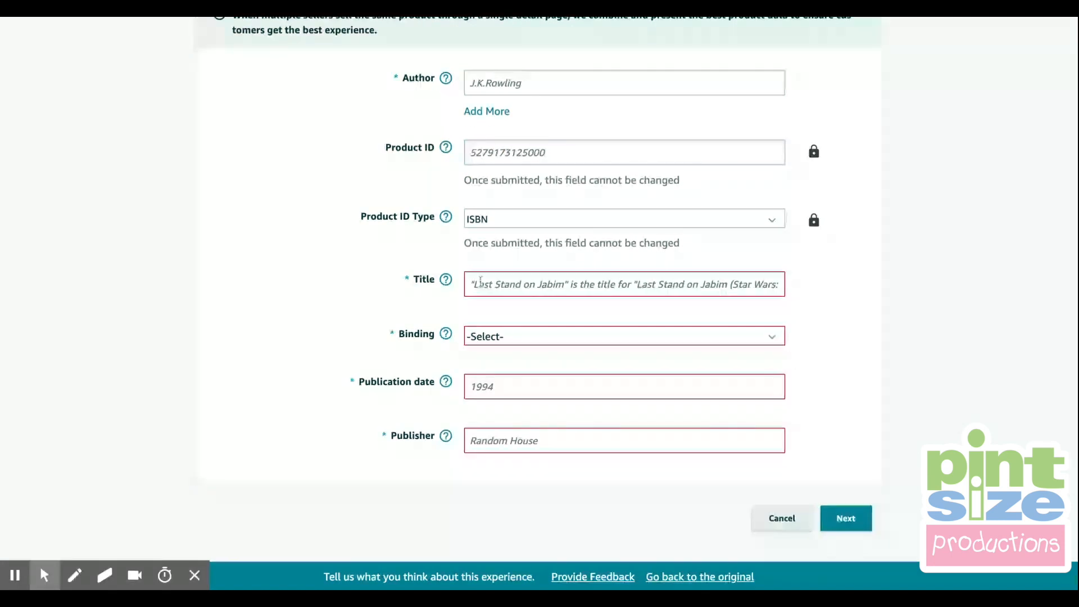
{"action": "scroll", "coordinate": [480, 286], "scroll_direction": "up", "scroll_amount": 1}
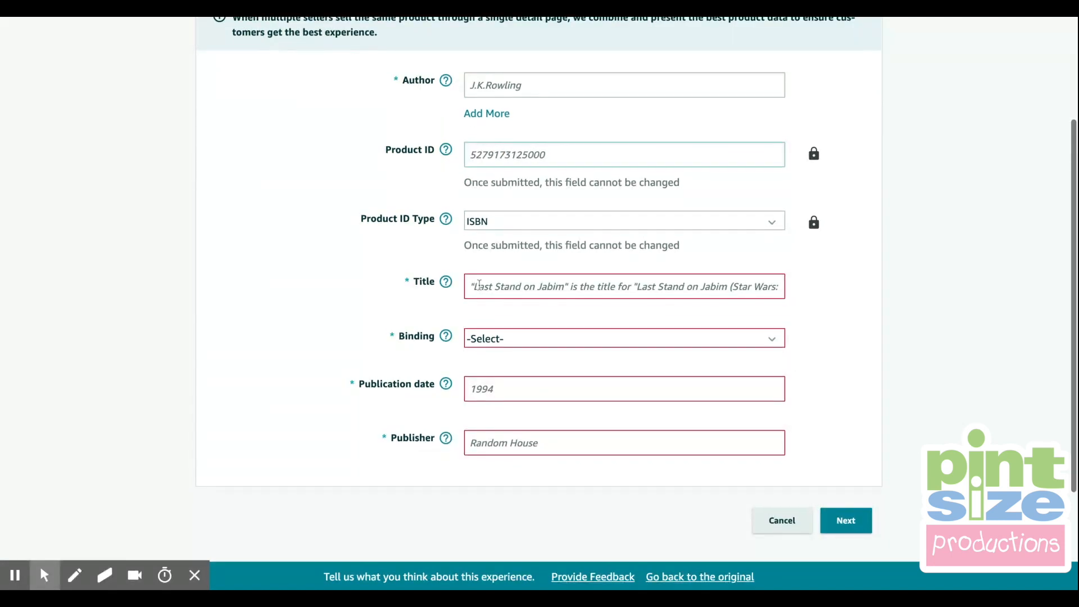
{"action": "left_click", "coordinate": [500, 343]}
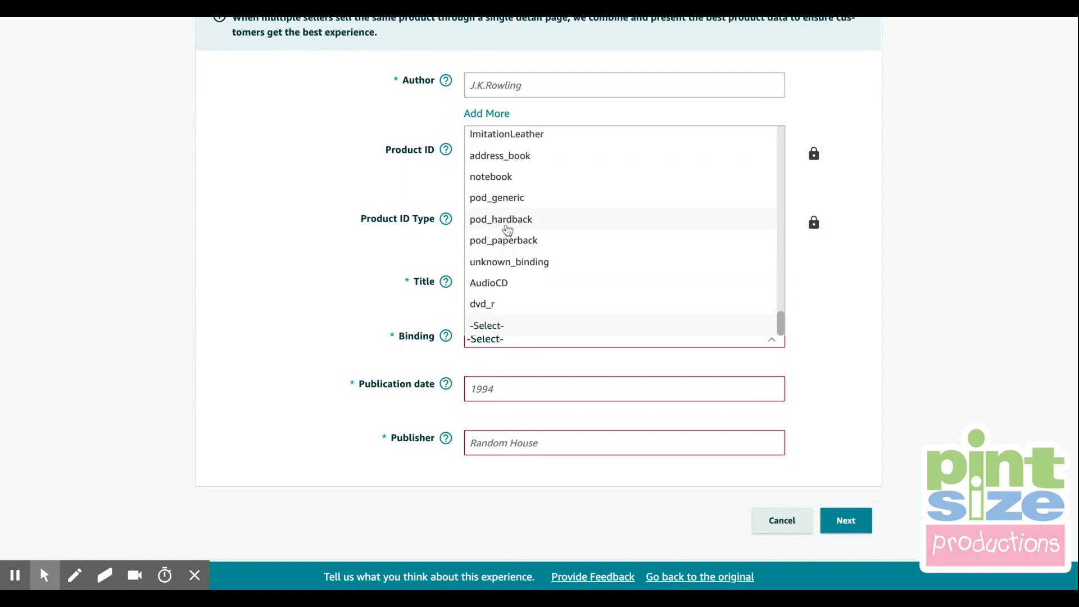
{"action": "left_click", "coordinate": [328, 297]}
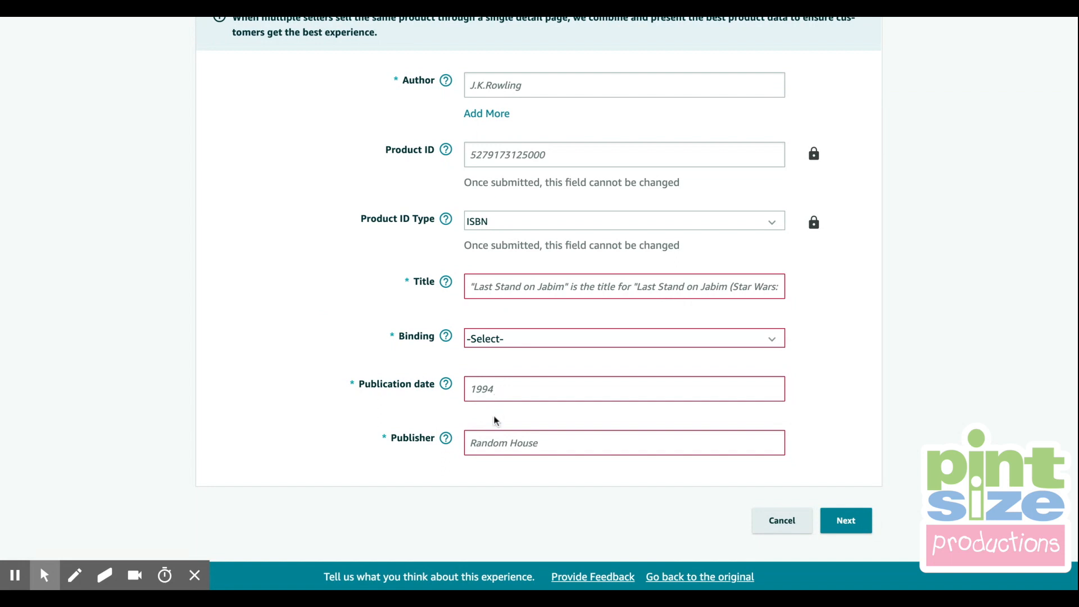
{"action": "scroll", "coordinate": [499, 434], "scroll_direction": "down", "scroll_amount": 1}
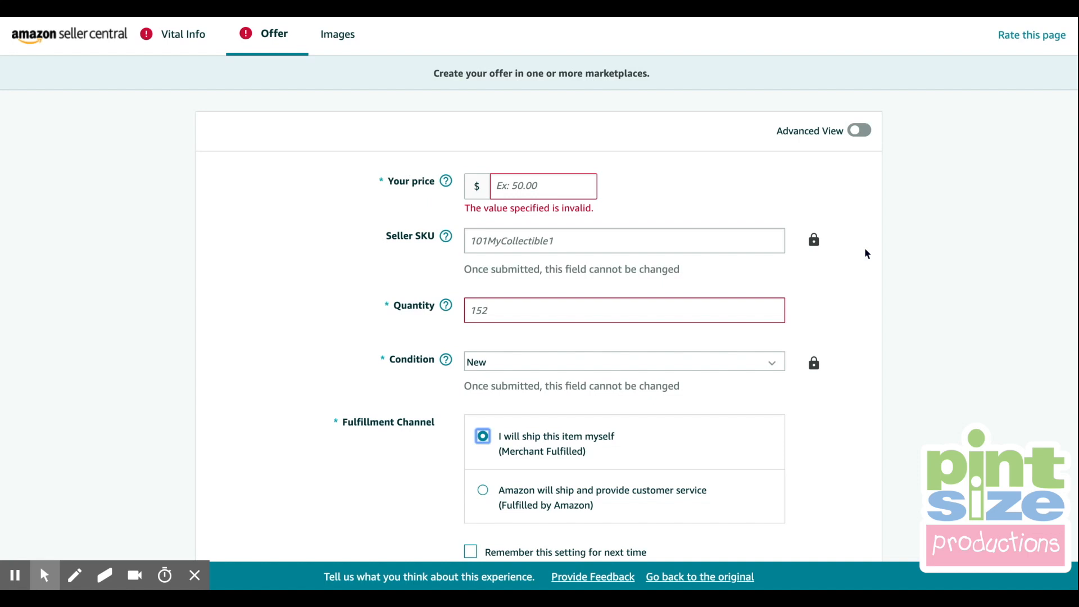
Step: Set the product's price to $25.00, leaving the Seller SKU and Quantity empty
{"action": "left_click", "coordinate": [511, 188]}
{"action": "type", "text": "25.00"}
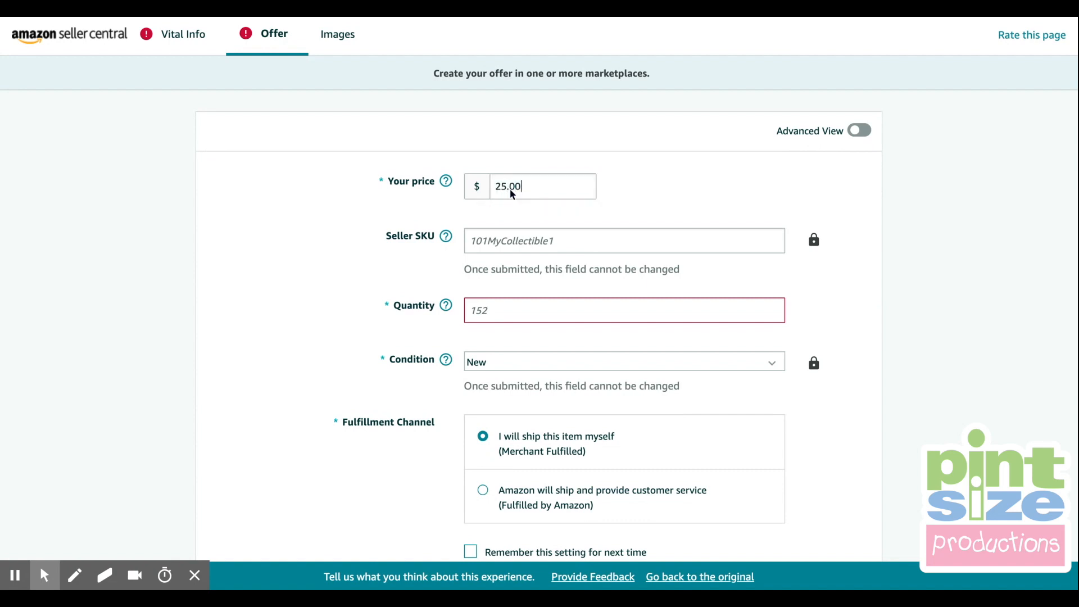
{"action": "left_click", "coordinate": [490, 243]}
{"action": "scroll", "coordinate": [489, 245], "scroll_direction": "down", "scroll_amount": 1}
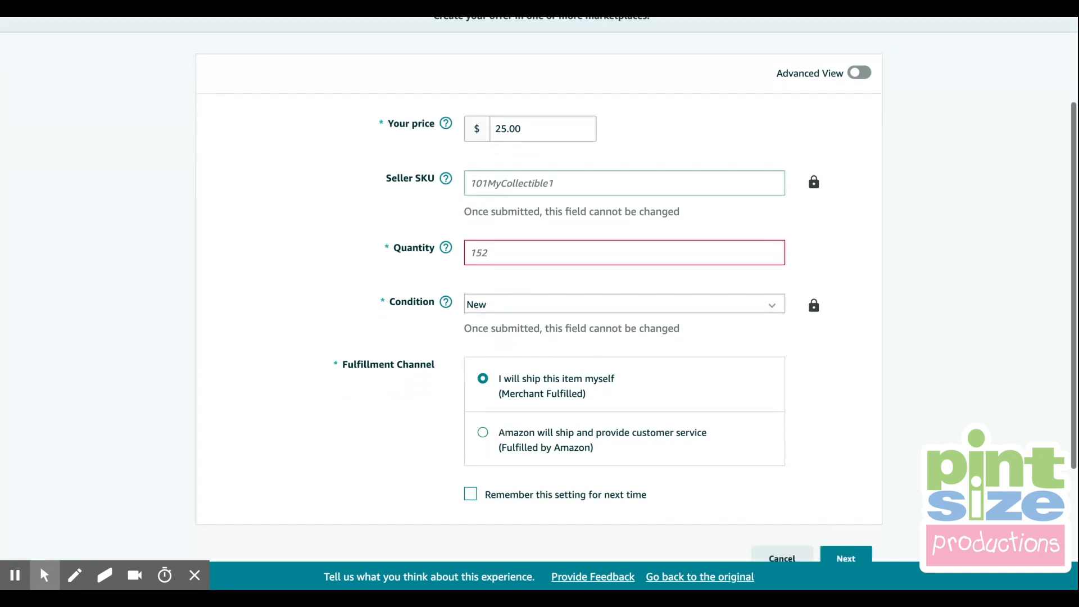
{"action": "left_click", "coordinate": [486, 257]}
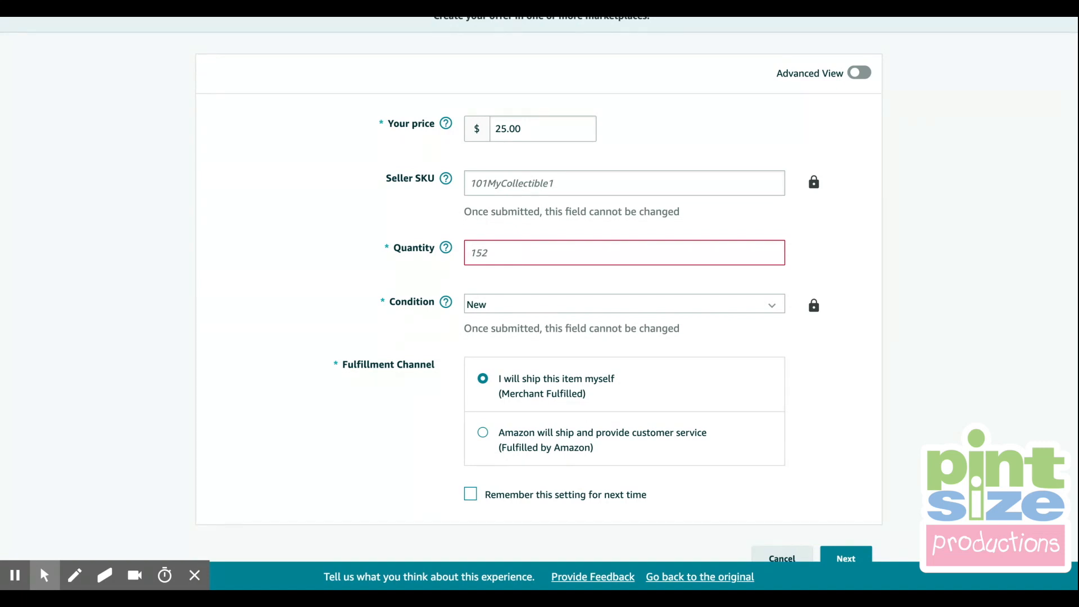
Step: Set the fulfillment channel to Fulfilled by Amazon and the condition to New
{"action": "left_click", "coordinate": [483, 434]}
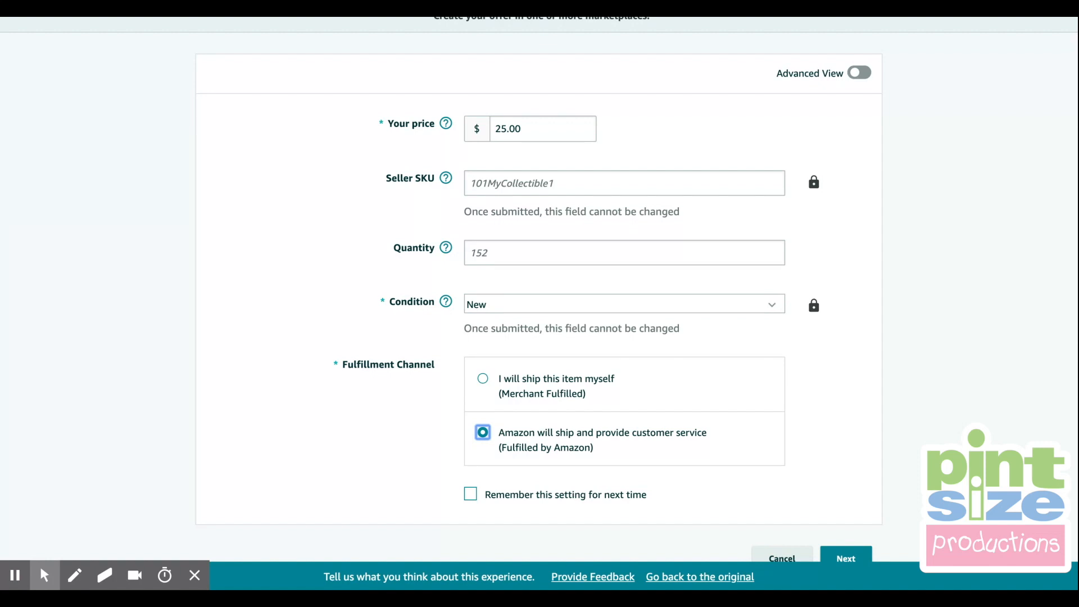
{"action": "scroll", "coordinate": [424, 281], "scroll_direction": "down", "scroll_amount": 1}
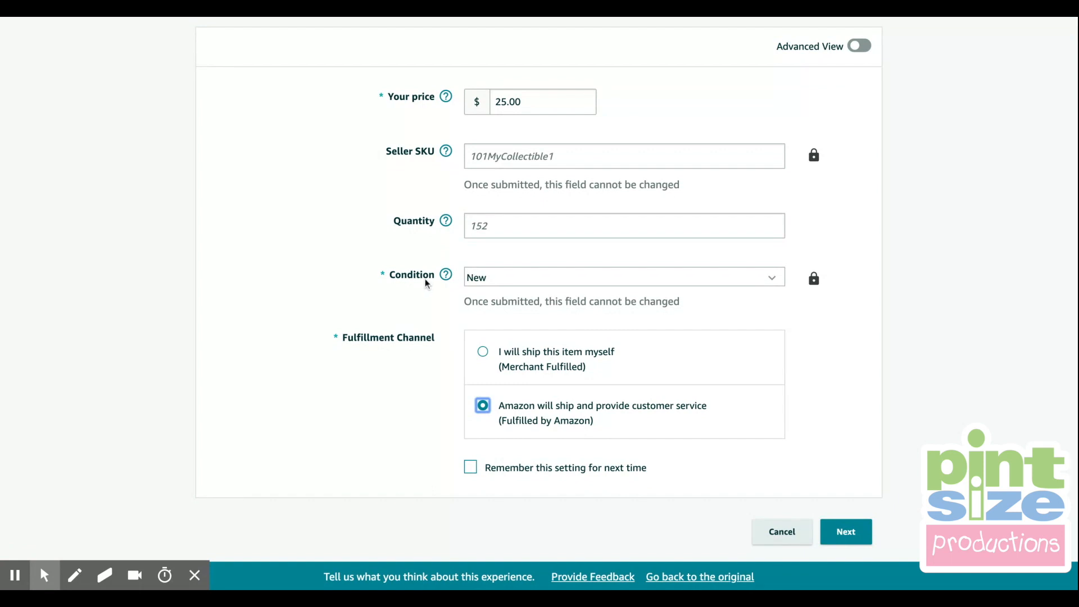
{"action": "mouse_move", "coordinate": [443, 277]}
{"action": "left_click", "coordinate": [482, 279]}
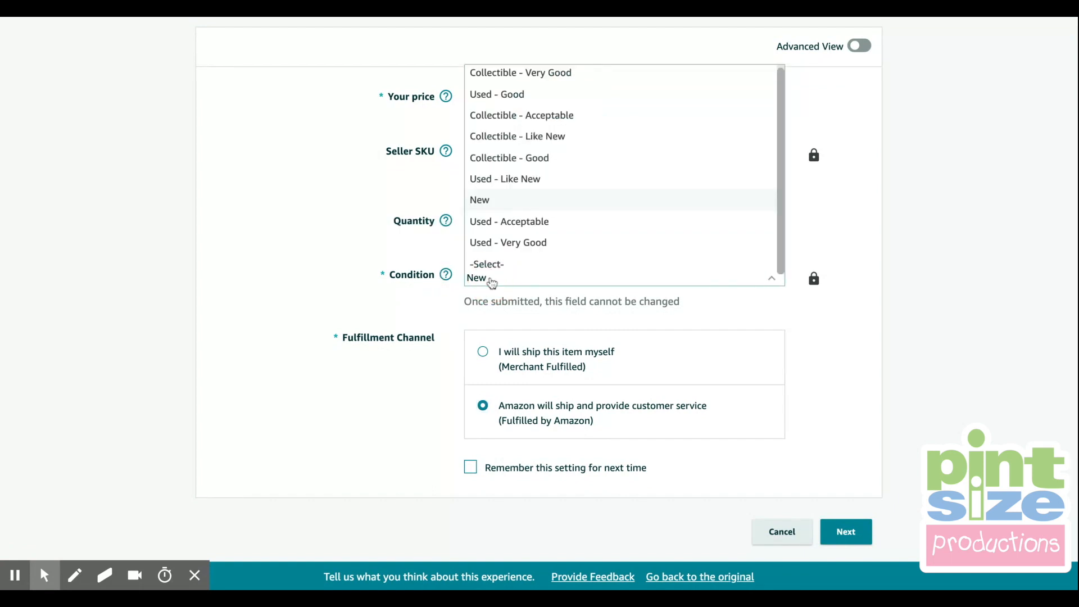
{"action": "left_click", "coordinate": [497, 203]}
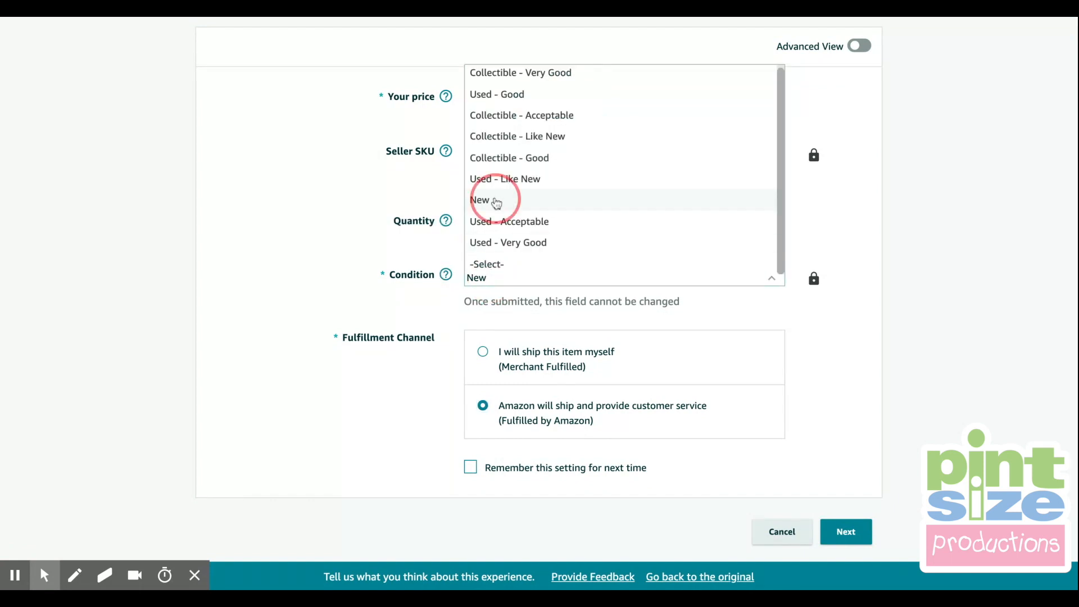
{"action": "scroll", "coordinate": [514, 272], "scroll_direction": "down", "scroll_amount": 1}
{"action": "scroll", "coordinate": [514, 273], "scroll_direction": "down", "scroll_amount": 1}
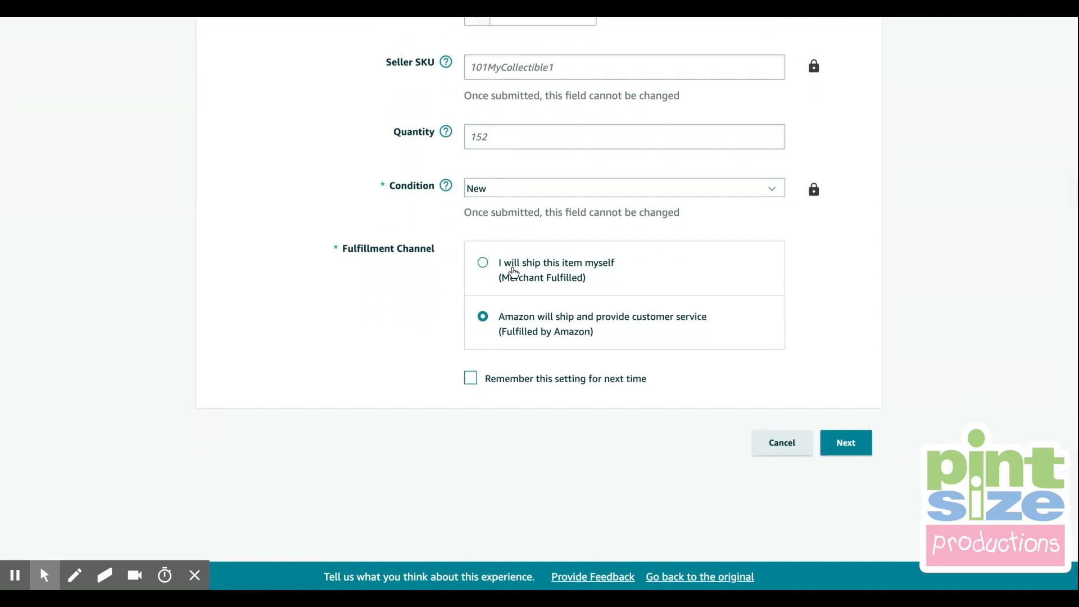
Step: Go to the Images section and review the product image guidelines
{"action": "scroll", "coordinate": [513, 273], "scroll_direction": "up", "scroll_amount": 1}
{"action": "scroll", "coordinate": [868, 503], "scroll_direction": "down", "scroll_amount": 1}
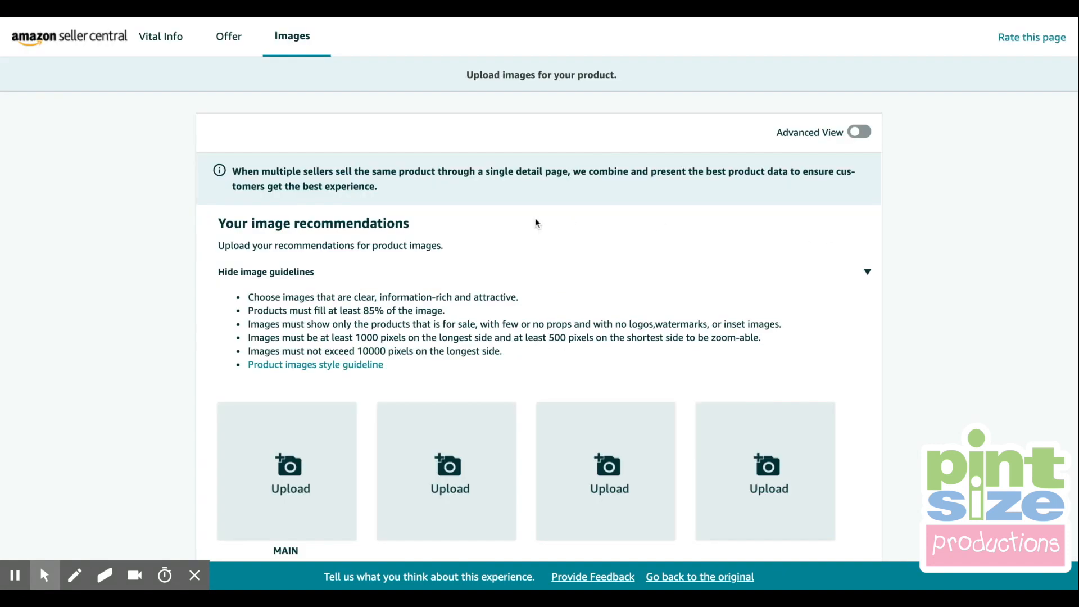
{"action": "scroll", "coordinate": [536, 219], "scroll_direction": "down", "scroll_amount": 1}
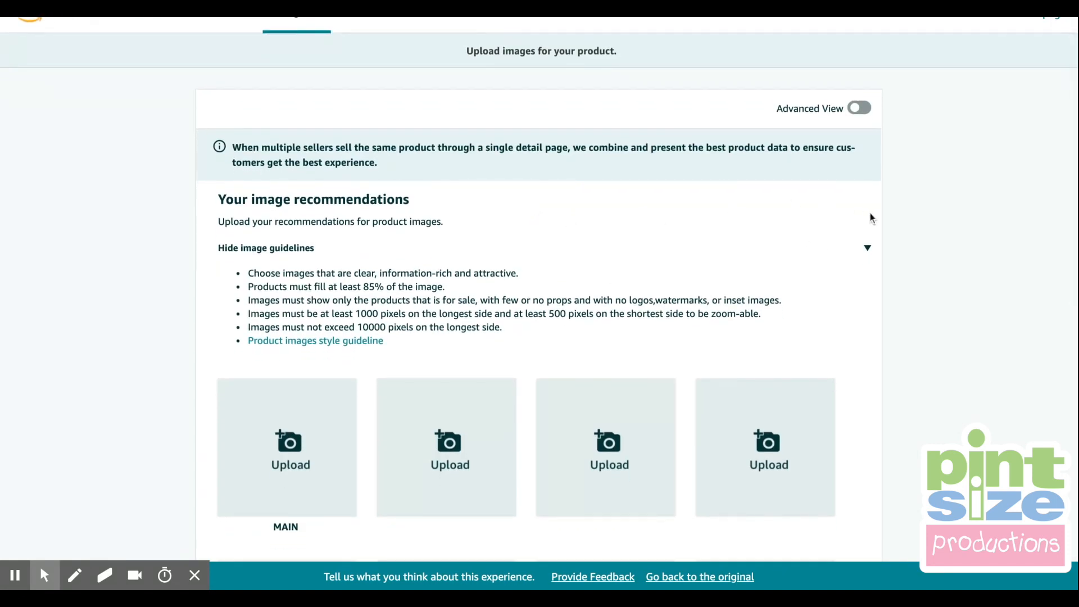
{"action": "left_click", "coordinate": [867, 248]}
{"action": "scroll", "coordinate": [437, 194], "scroll_direction": "up", "scroll_amount": 1}
{"action": "scroll", "coordinate": [436, 194], "scroll_direction": "down", "scroll_amount": 1}
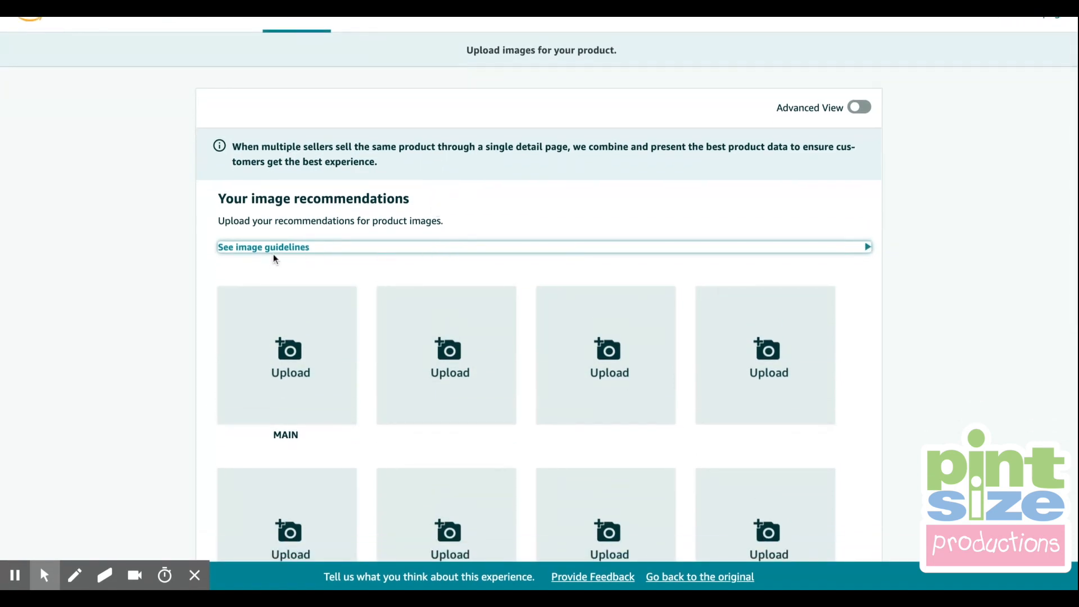
{"action": "left_click", "coordinate": [313, 250]}
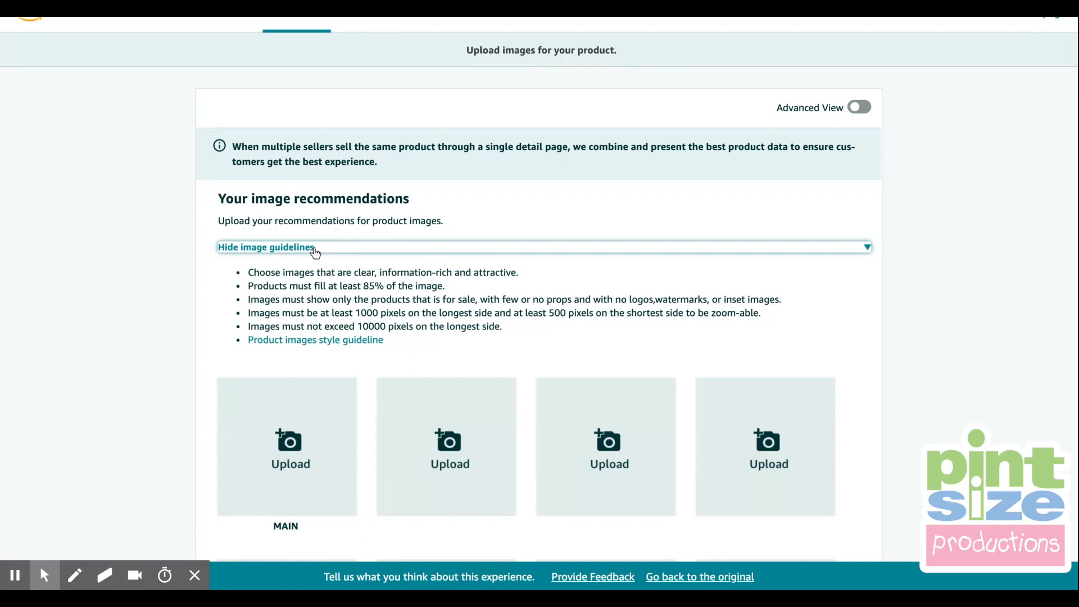
Step: Upload the black book cover picture as the product's MAIN image
{"action": "scroll", "coordinate": [314, 253], "scroll_direction": "down", "scroll_amount": 1}
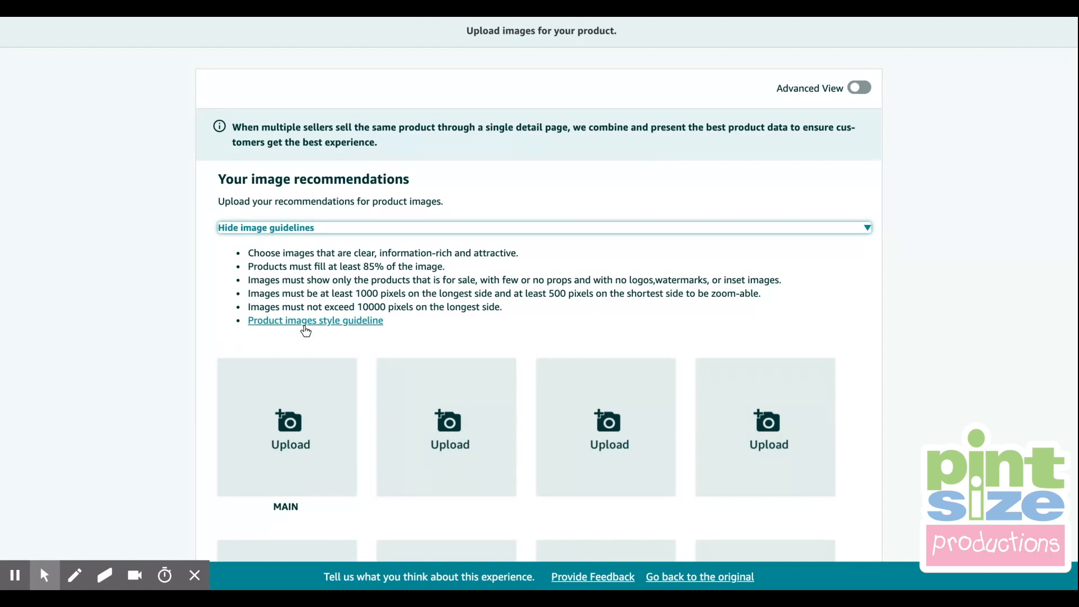
{"action": "scroll", "coordinate": [305, 332], "scroll_direction": "down", "scroll_amount": 1}
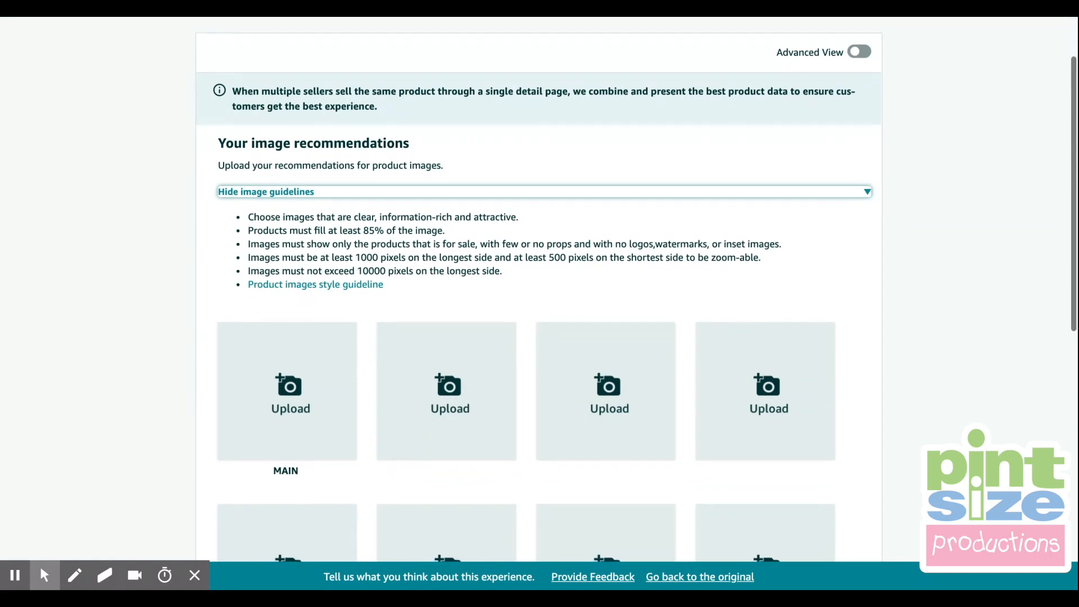
{"action": "left_click", "coordinate": [290, 381]}
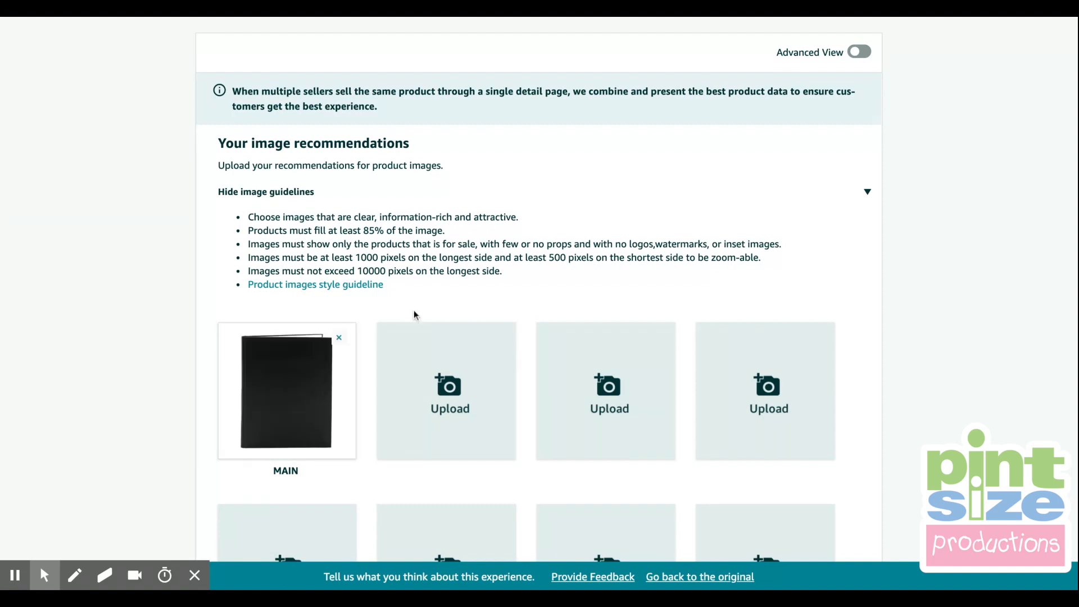
Step: Look over the remaining empty image slots and try to save the changes
{"action": "scroll", "coordinate": [415, 314], "scroll_direction": "down", "scroll_amount": 1}
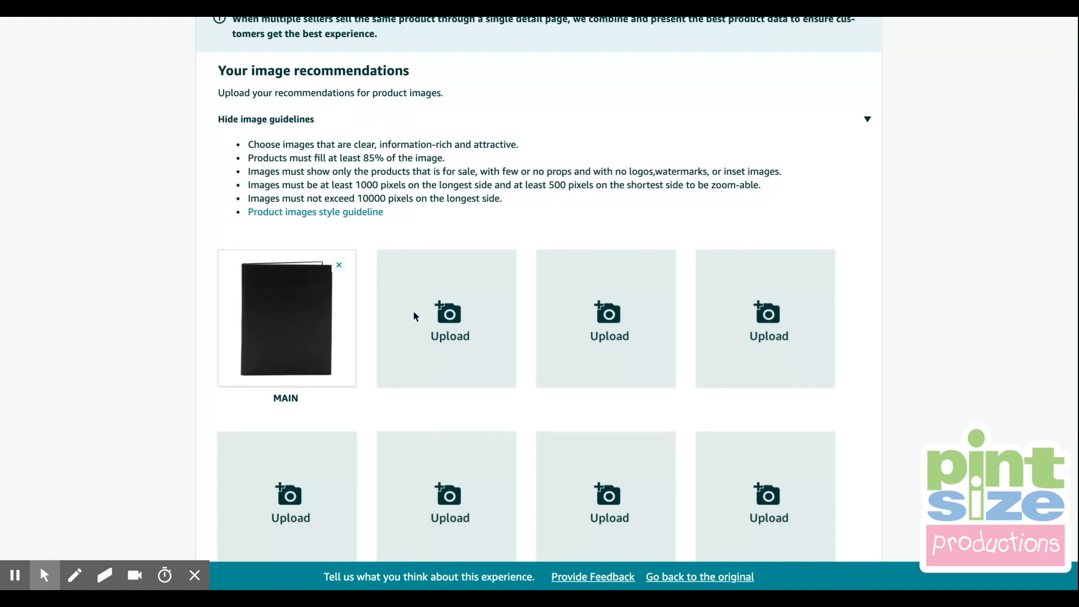
{"action": "scroll", "coordinate": [414, 310], "scroll_direction": "up", "scroll_amount": 3}
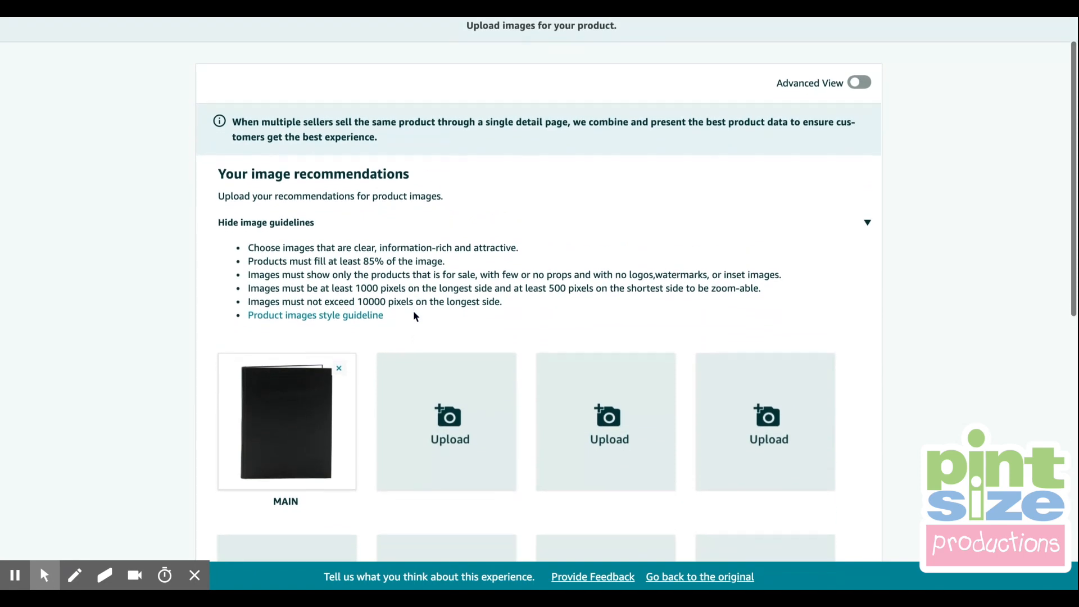
{"action": "scroll", "coordinate": [413, 311], "scroll_direction": "down", "scroll_amount": 5}
{"action": "scroll", "coordinate": [413, 310], "scroll_direction": "up", "scroll_amount": 4}
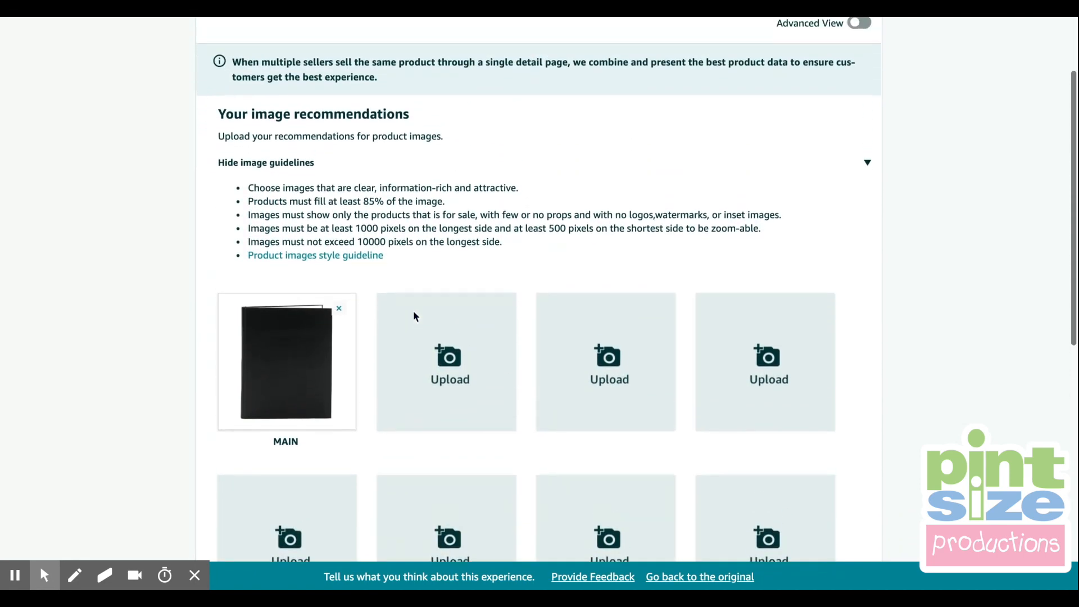
{"action": "scroll", "coordinate": [413, 310], "scroll_direction": "up", "scroll_amount": 2}
{"action": "scroll", "coordinate": [413, 311], "scroll_direction": "down", "scroll_amount": 10}
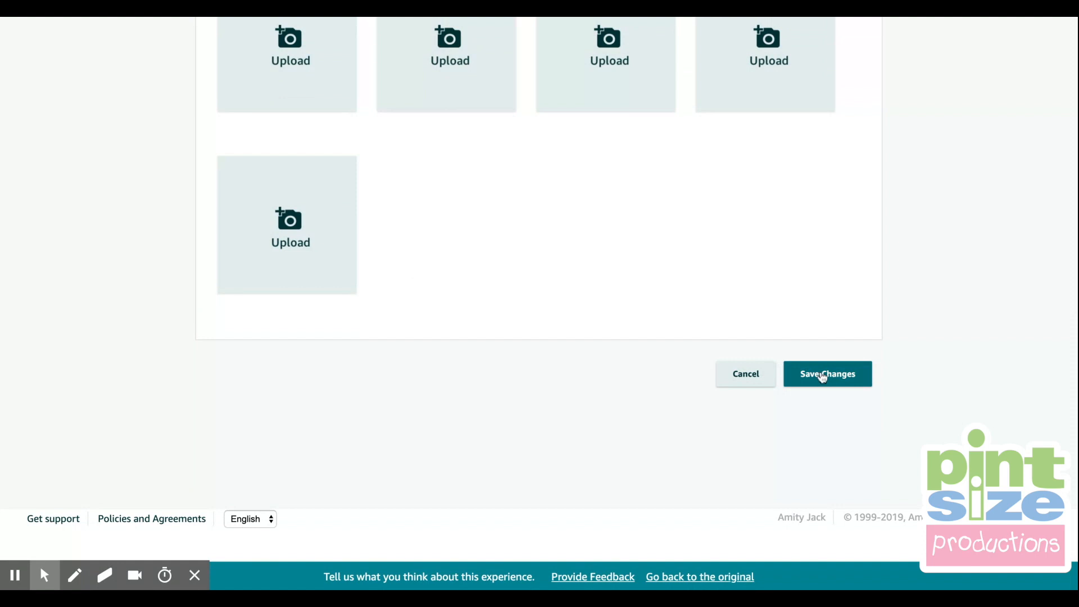
{"action": "left_click", "coordinate": [822, 375]}
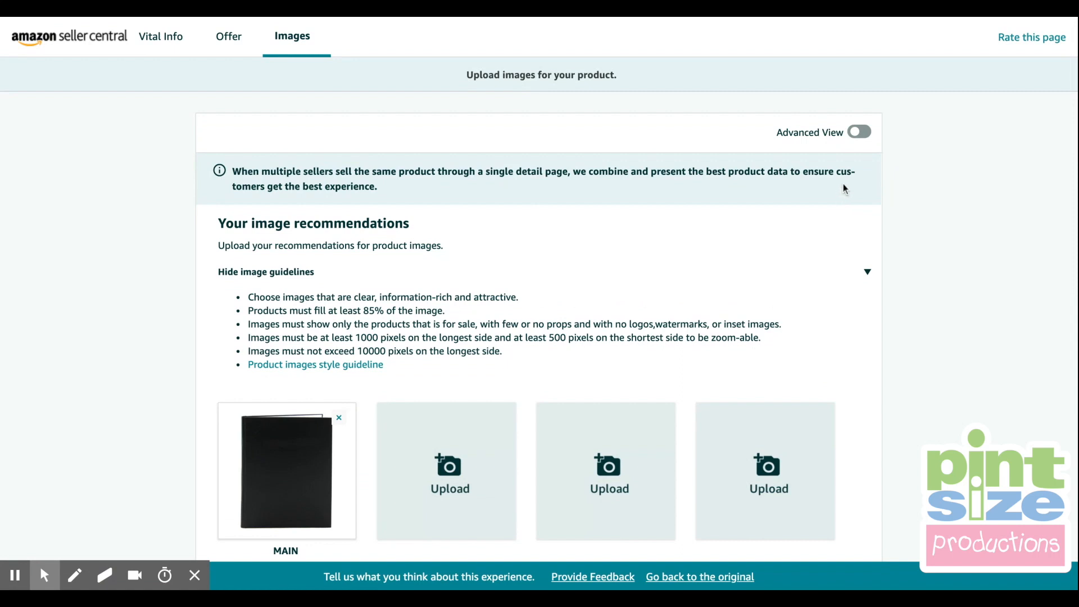
Step: Turn on Advanced View and continue from Images to the Description section
{"action": "left_click", "coordinate": [857, 134]}
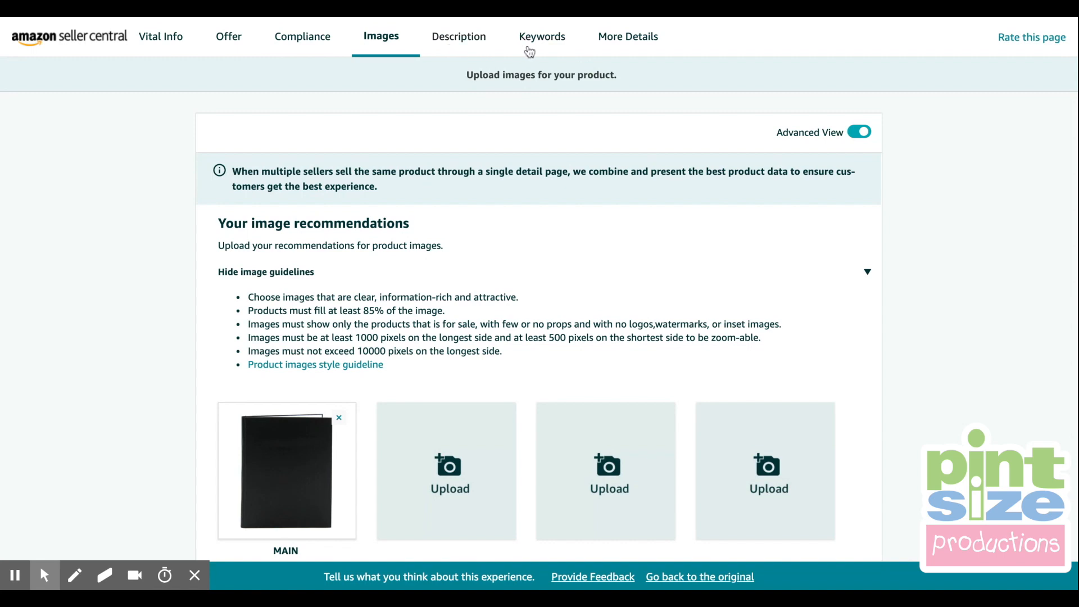
{"action": "scroll", "coordinate": [599, 51], "scroll_direction": "down", "scroll_amount": 10}
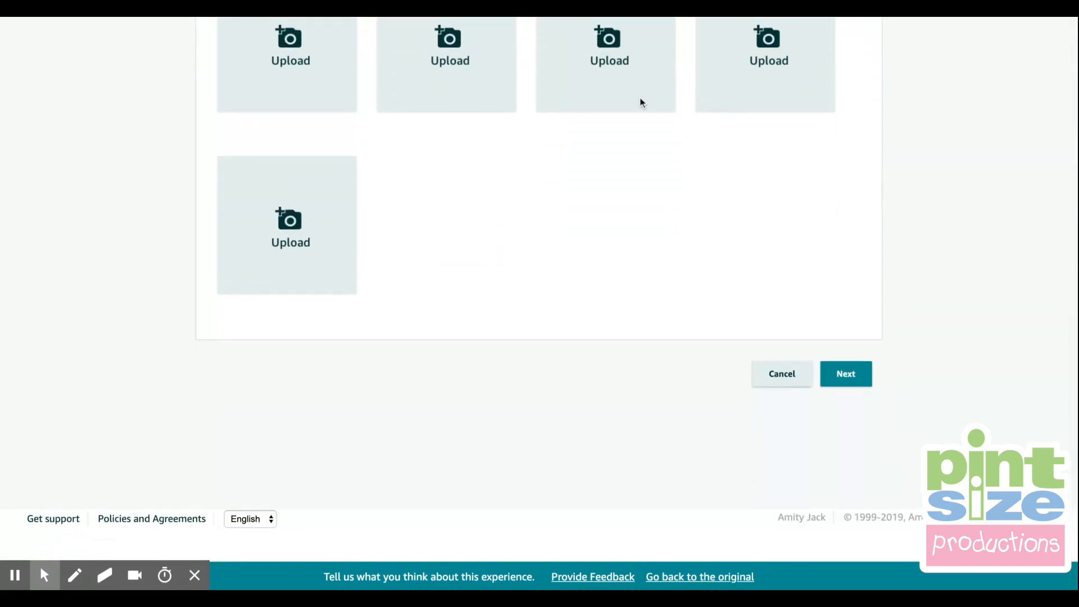
{"action": "left_click", "coordinate": [855, 383]}
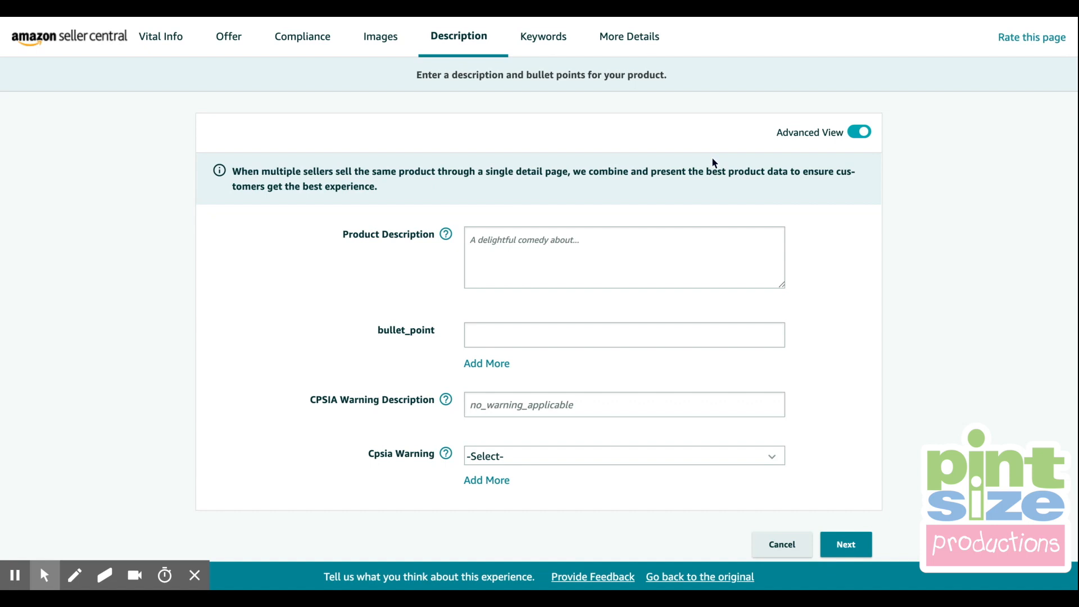
Step: Read the Product Description help and add four more bullet_point fields, making five in all
{"action": "mouse_move", "coordinate": [450, 236]}
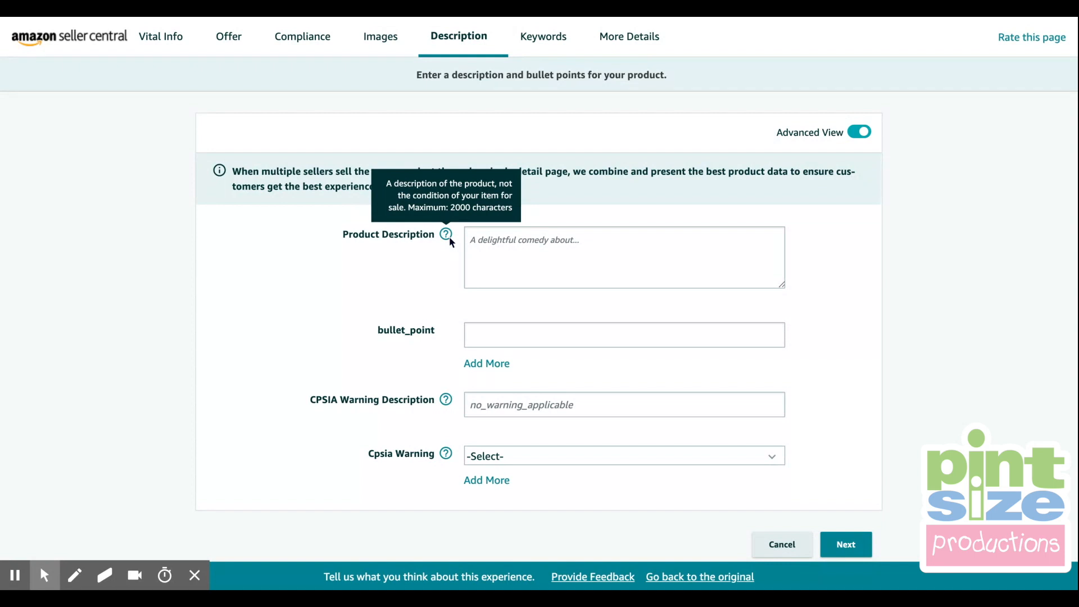
{"action": "left_click", "coordinate": [488, 364]}
{"action": "left_click", "coordinate": [495, 397]}
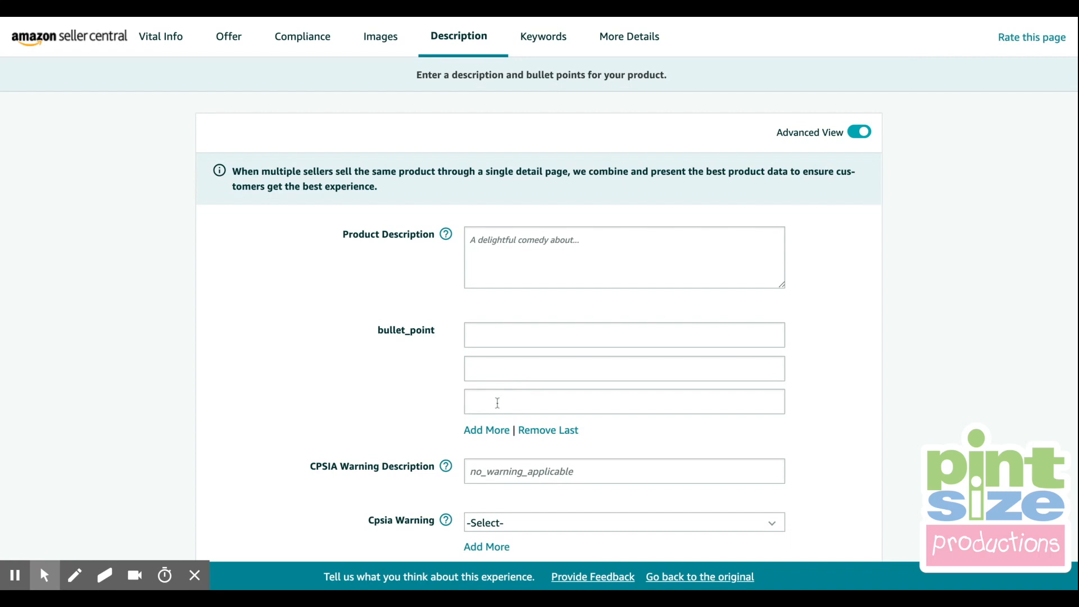
{"action": "left_click", "coordinate": [491, 432]}
{"action": "left_click", "coordinate": [487, 465]}
{"action": "scroll", "coordinate": [486, 470], "scroll_direction": "down", "scroll_amount": 1}
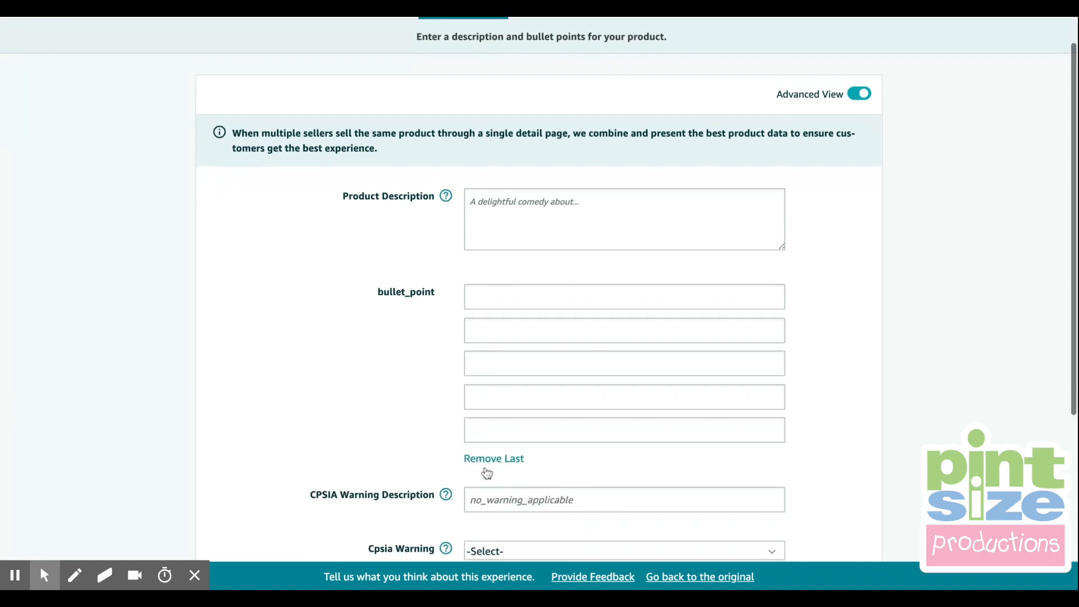
Step: Review the Product Description and CPSIA warning fields without filling them in, and continue to the Keywords section
{"action": "left_click", "coordinate": [492, 212]}
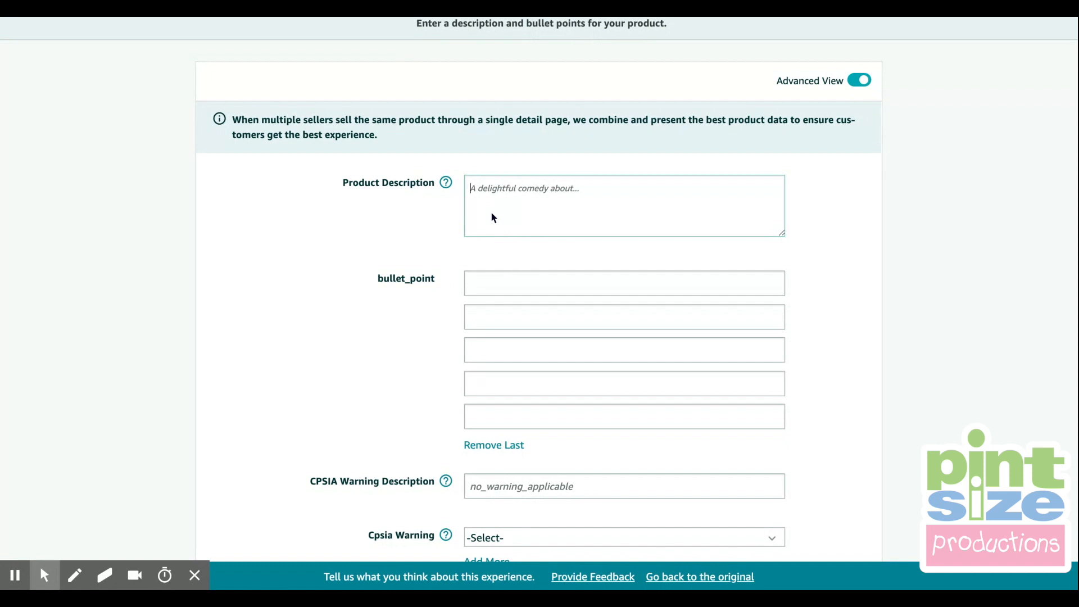
{"action": "scroll", "coordinate": [492, 216], "scroll_direction": "down", "scroll_amount": 1}
{"action": "scroll", "coordinate": [493, 155], "scroll_direction": "down", "scroll_amount": 1}
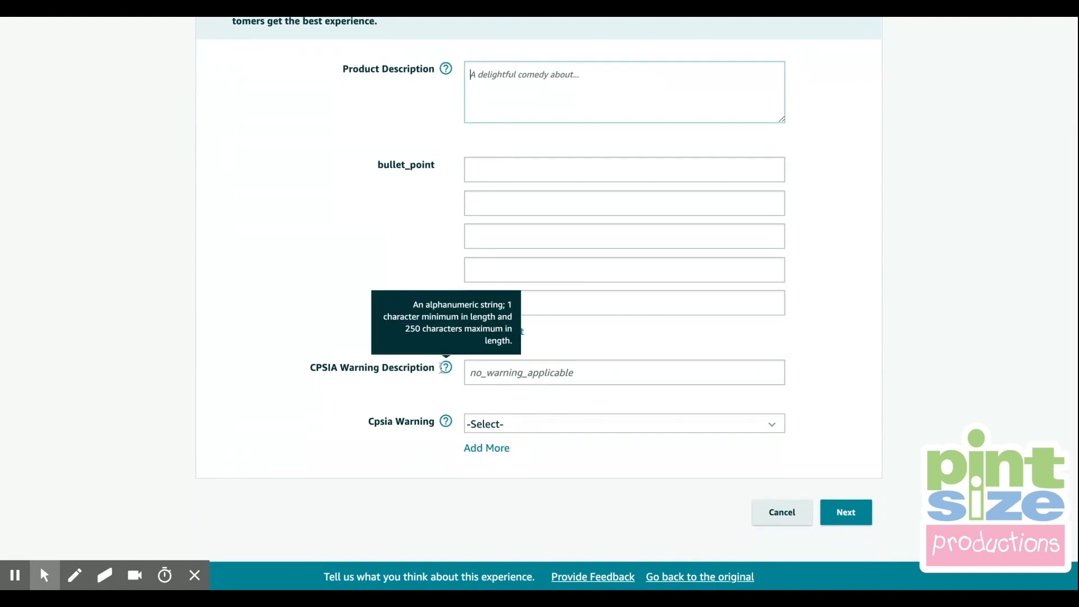
{"action": "mouse_move", "coordinate": [446, 421]}
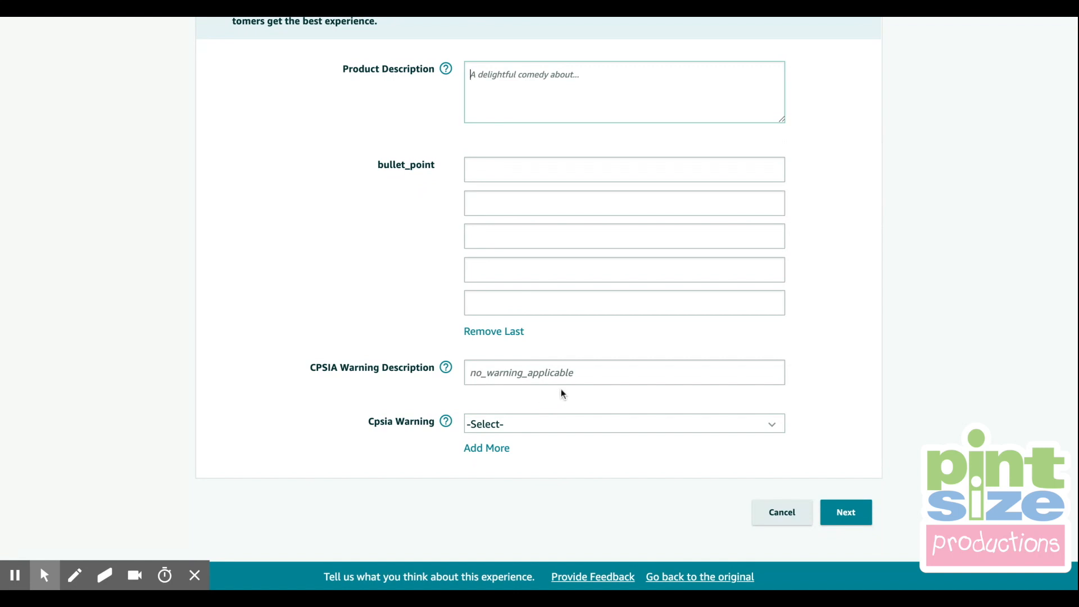
{"action": "scroll", "coordinate": [561, 389], "scroll_direction": "down", "scroll_amount": 1}
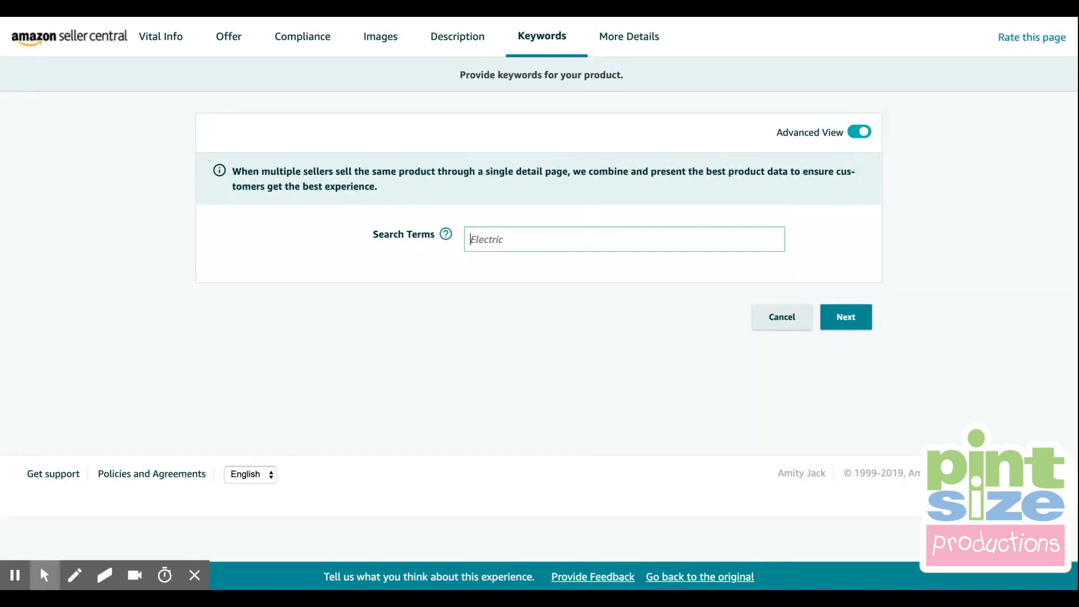
Step: Read the Search Terms help, leave the field empty and continue to the More Details section
{"action": "mouse_move", "coordinate": [446, 234]}
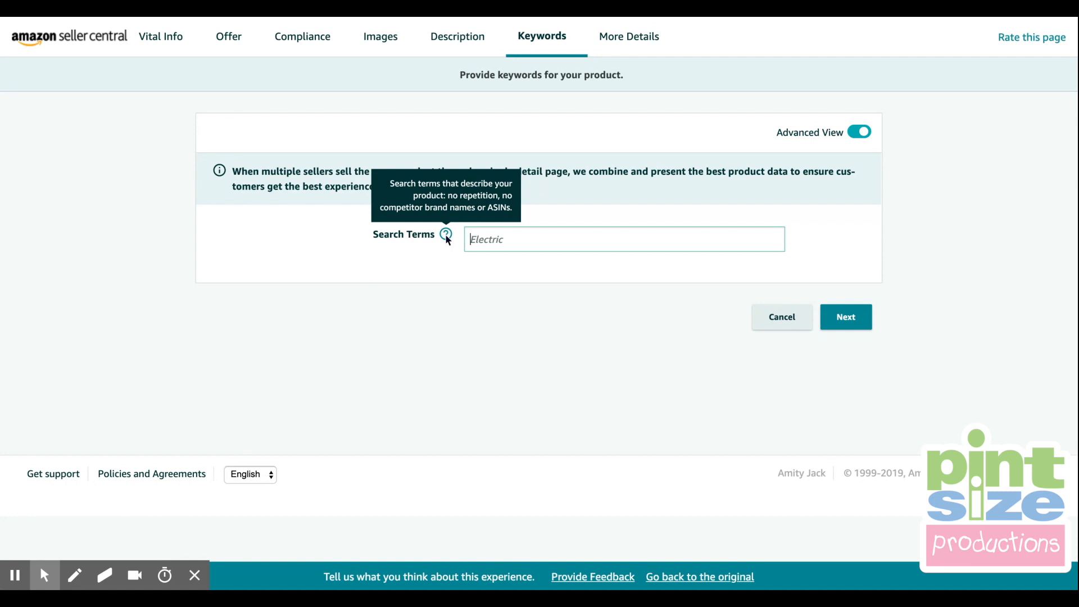
{"action": "left_click", "coordinate": [523, 237]}
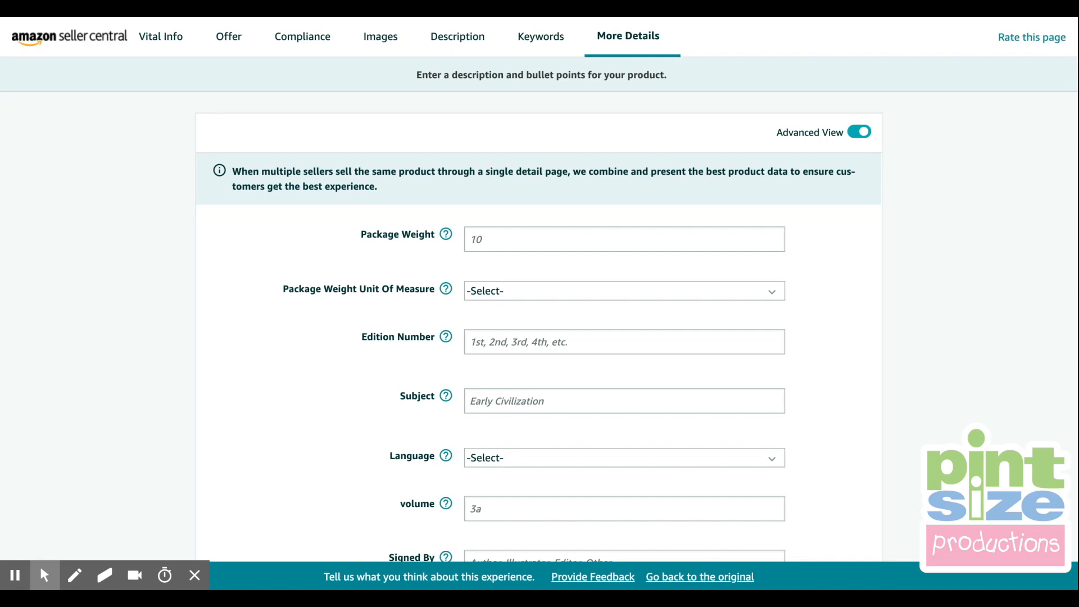
{"action": "scroll", "coordinate": [635, 21], "scroll_direction": "down", "scroll_amount": 1}
{"action": "scroll", "coordinate": [635, 21], "scroll_direction": "up", "scroll_amount": 1}
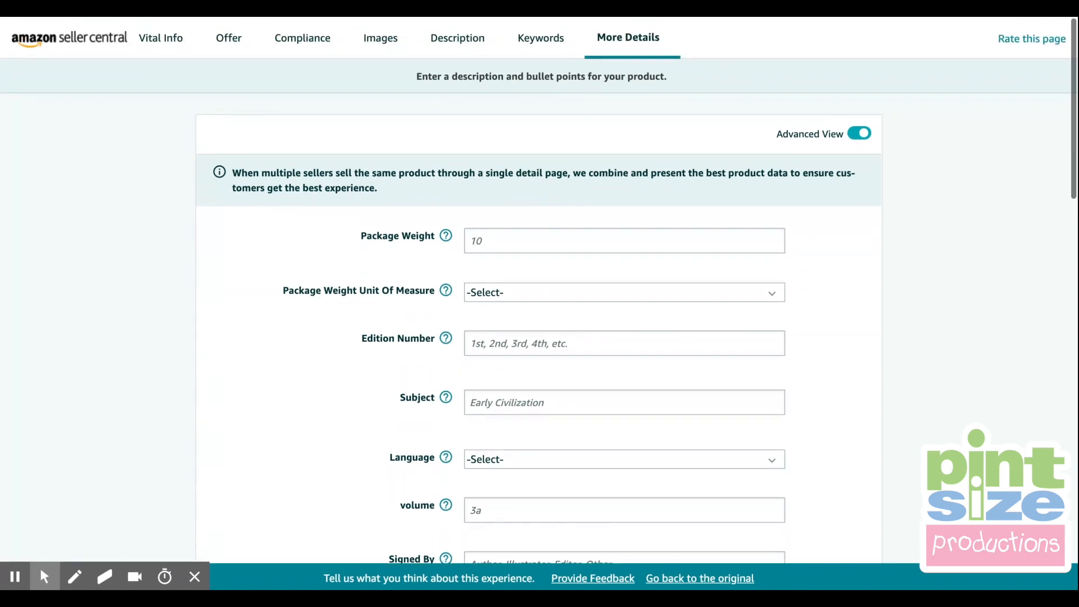
Step: Check the available Package Weight Unit Of Measure options without choosing one
{"action": "scroll", "coordinate": [521, 184], "scroll_direction": "down", "scroll_amount": 1}
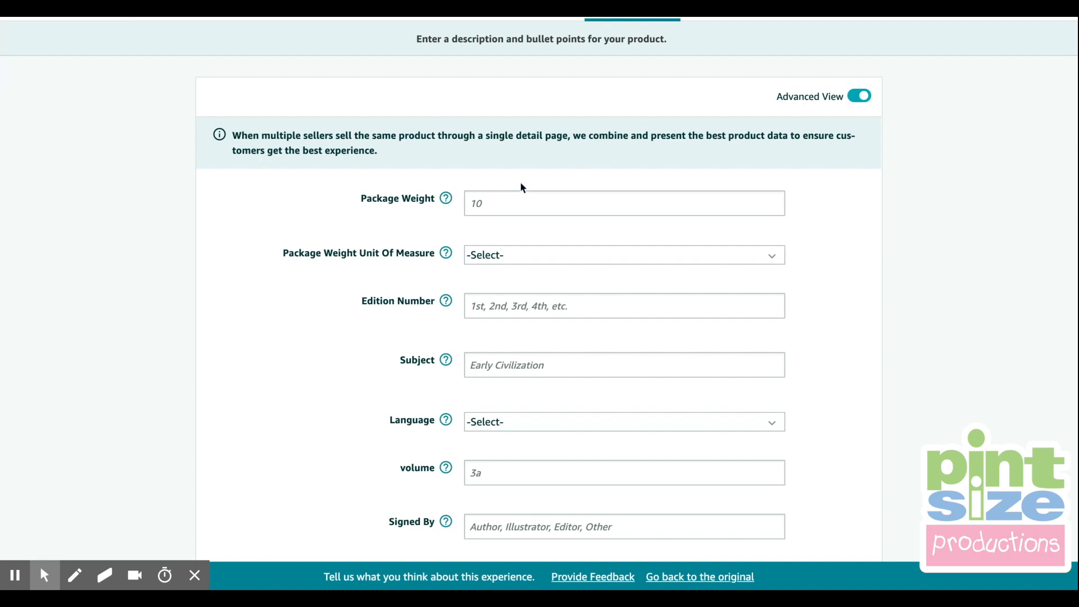
{"action": "scroll", "coordinate": [521, 186], "scroll_direction": "down", "scroll_amount": 1}
{"action": "scroll", "coordinate": [520, 184], "scroll_direction": "down", "scroll_amount": 1}
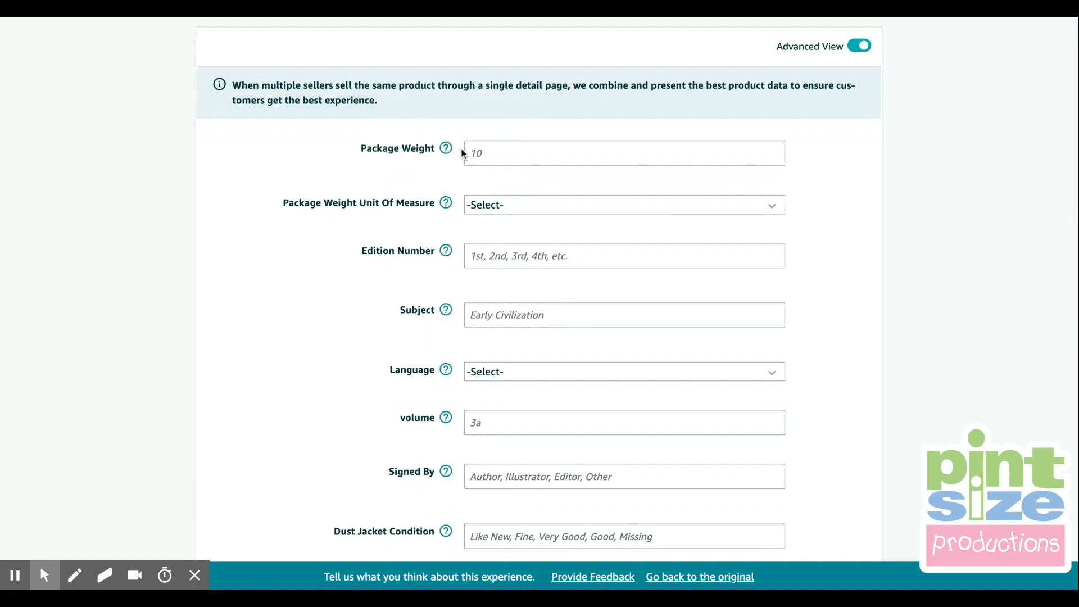
{"action": "left_click", "coordinate": [494, 209]}
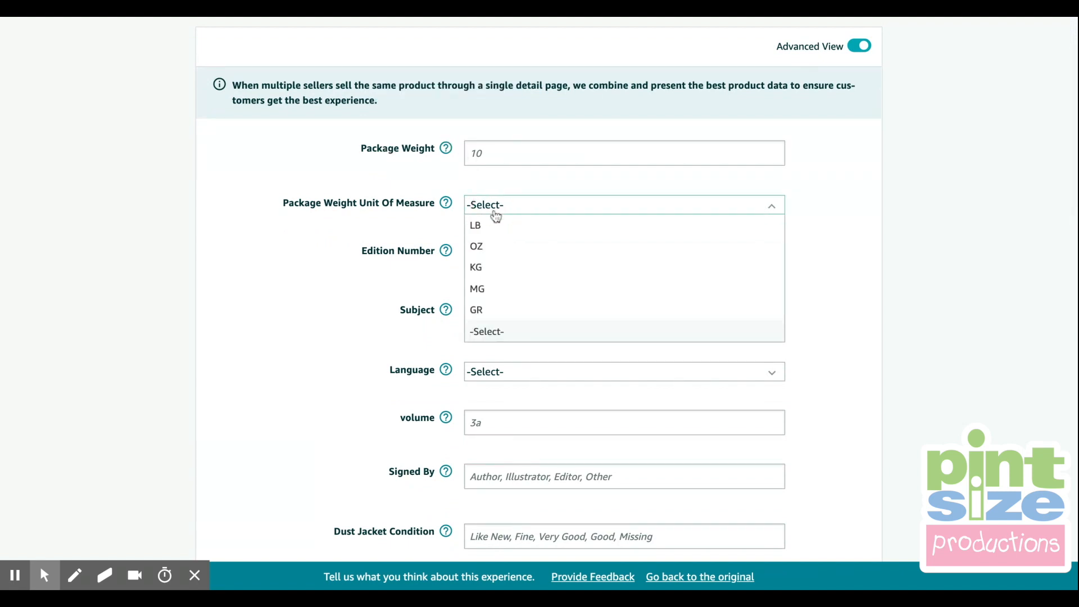
{"action": "left_click", "coordinate": [349, 256]}
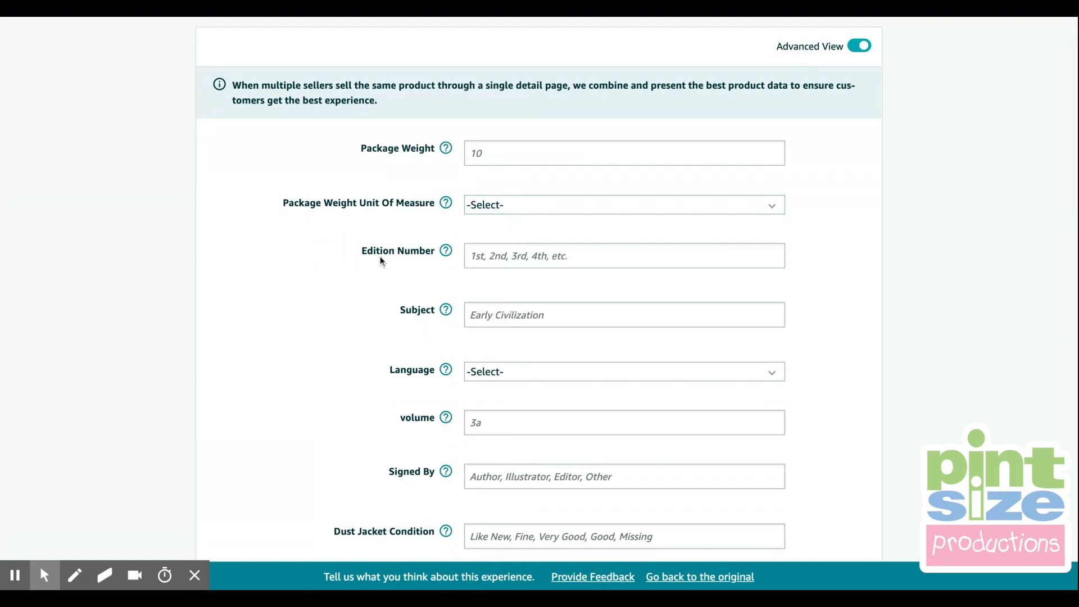
Step: Browse the Subject suggestions around Children's Books and the Language options without selecting any
{"action": "left_click", "coordinate": [492, 319]}
{"action": "scroll", "coordinate": [516, 243], "scroll_direction": "down", "scroll_amount": 4}
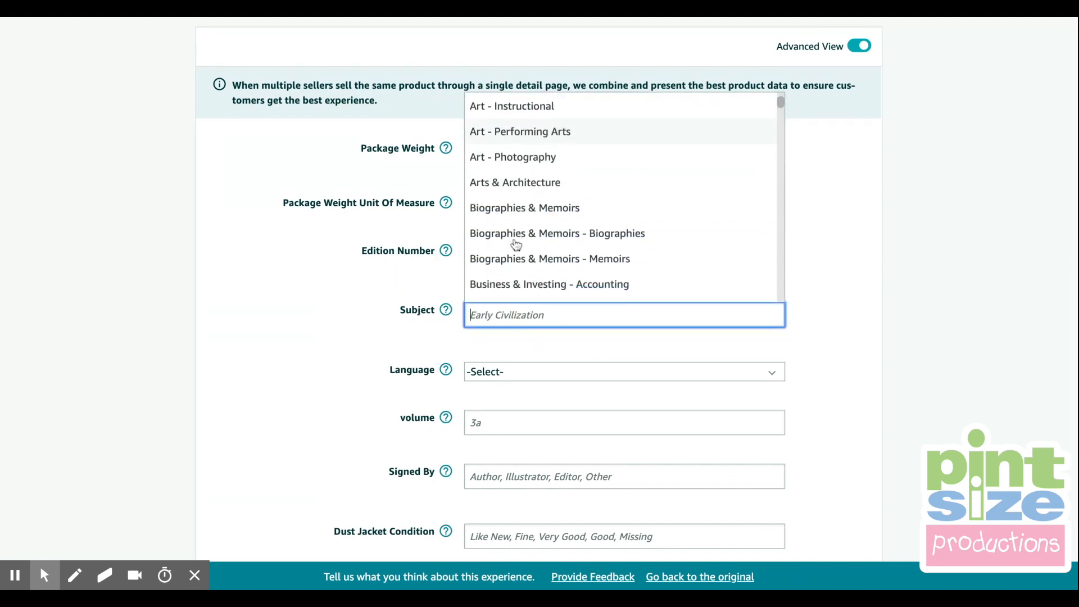
{"action": "scroll", "coordinate": [516, 244], "scroll_direction": "down", "scroll_amount": 10}
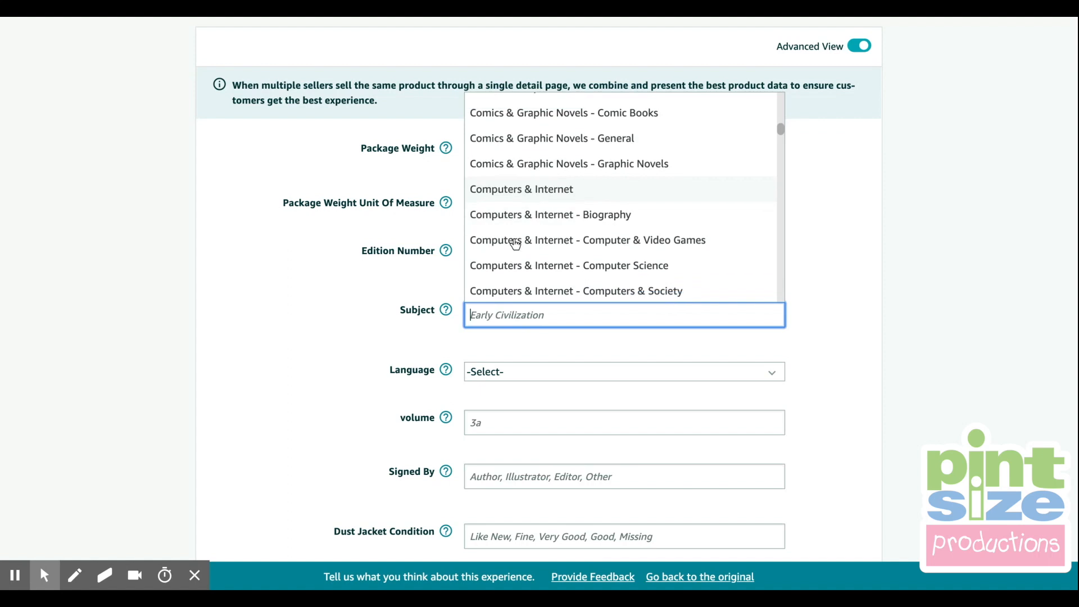
{"action": "scroll", "coordinate": [516, 244], "scroll_direction": "up", "scroll_amount": 5}
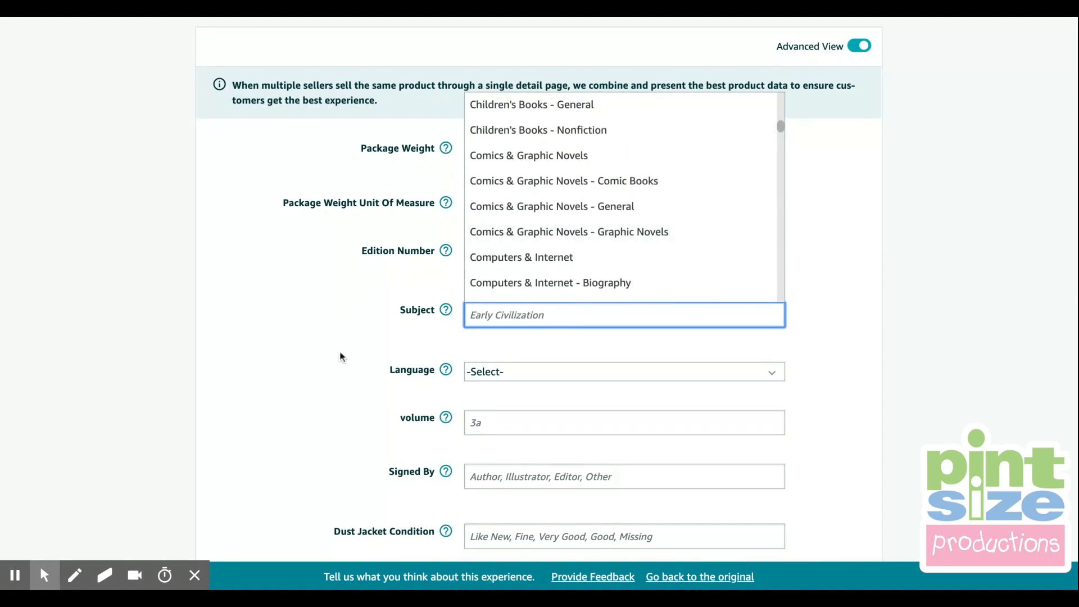
{"action": "left_click", "coordinate": [288, 399]}
{"action": "left_click", "coordinate": [497, 372]}
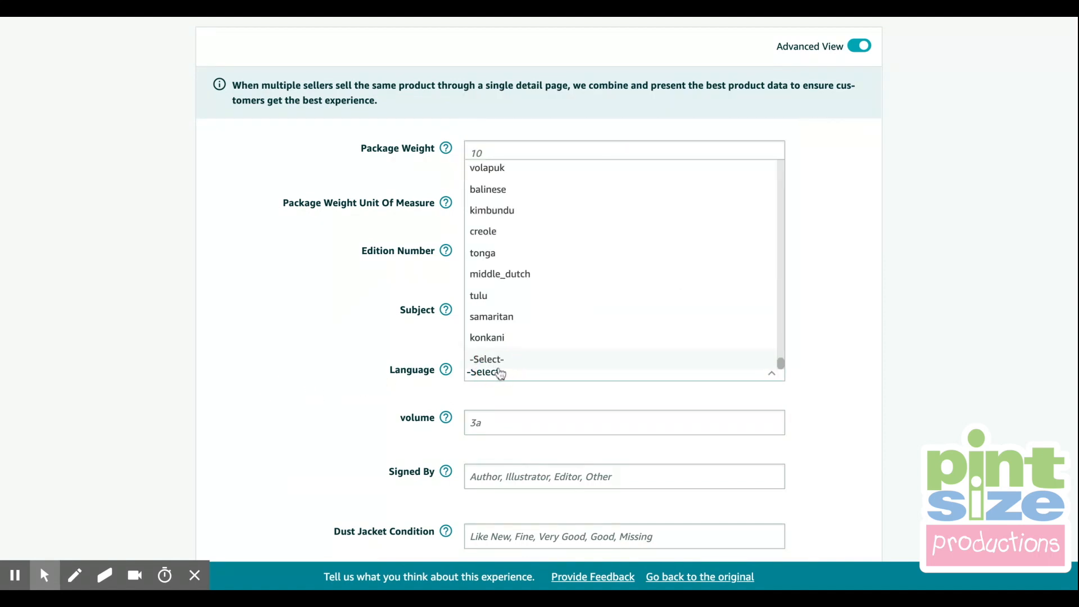
{"action": "left_click", "coordinate": [336, 329]}
Step: Review the More Details fields from Volume and Signed By through Number of Pages, Format and Series title, leaving them empty
{"action": "scroll", "coordinate": [336, 332], "scroll_direction": "down", "scroll_amount": 2}
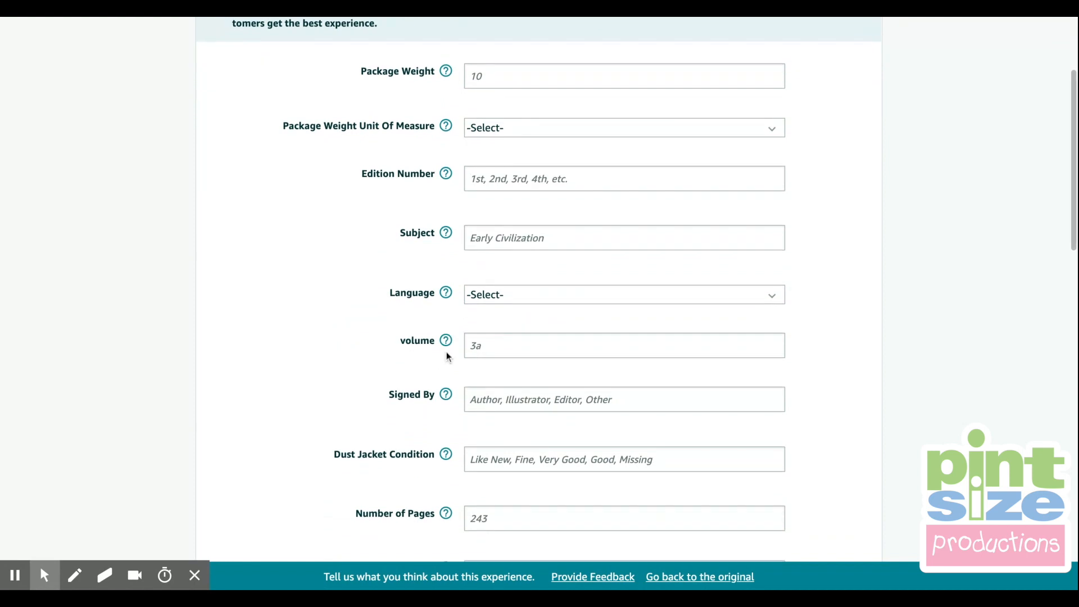
{"action": "scroll", "coordinate": [446, 354], "scroll_direction": "down", "scroll_amount": 1}
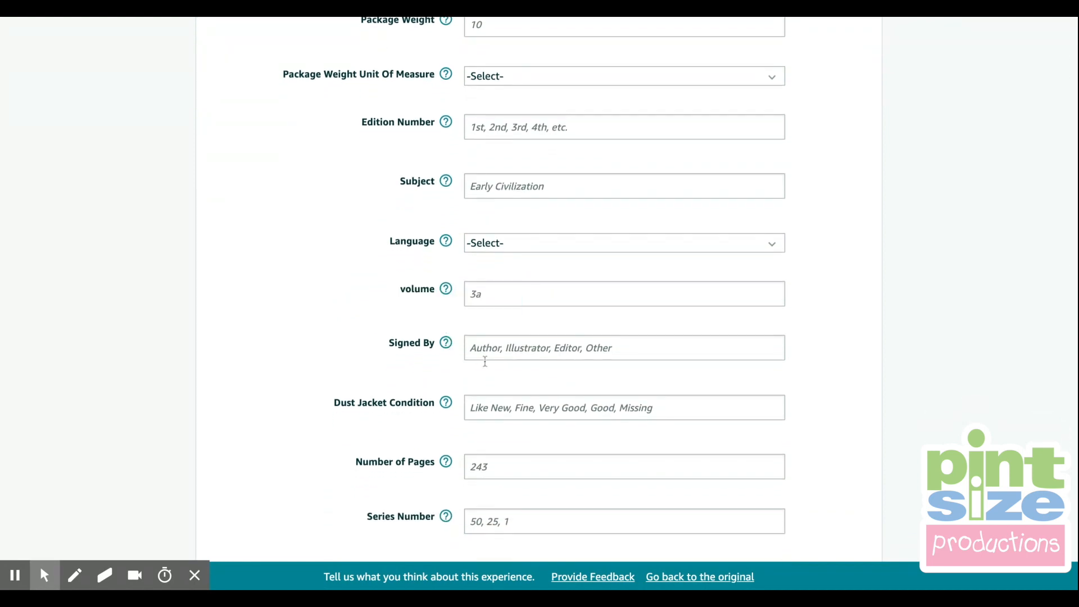
{"action": "scroll", "coordinate": [524, 358], "scroll_direction": "down", "scroll_amount": 2}
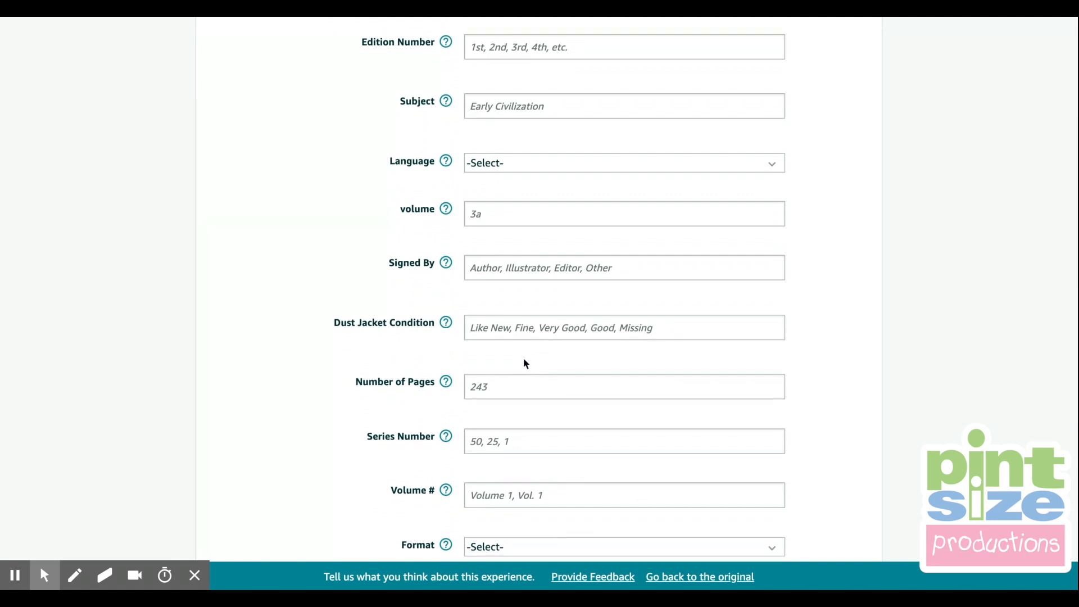
{"action": "scroll", "coordinate": [526, 364], "scroll_direction": "down", "scroll_amount": 2}
{"action": "scroll", "coordinate": [483, 344], "scroll_direction": "down", "scroll_amount": 1}
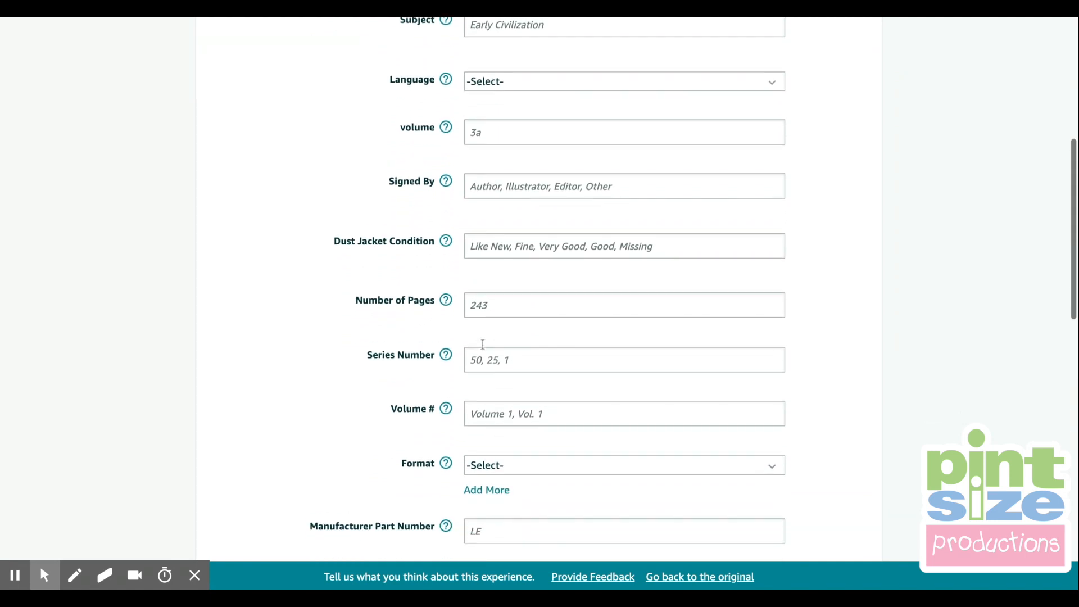
{"action": "scroll", "coordinate": [483, 344], "scroll_direction": "down", "scroll_amount": 1}
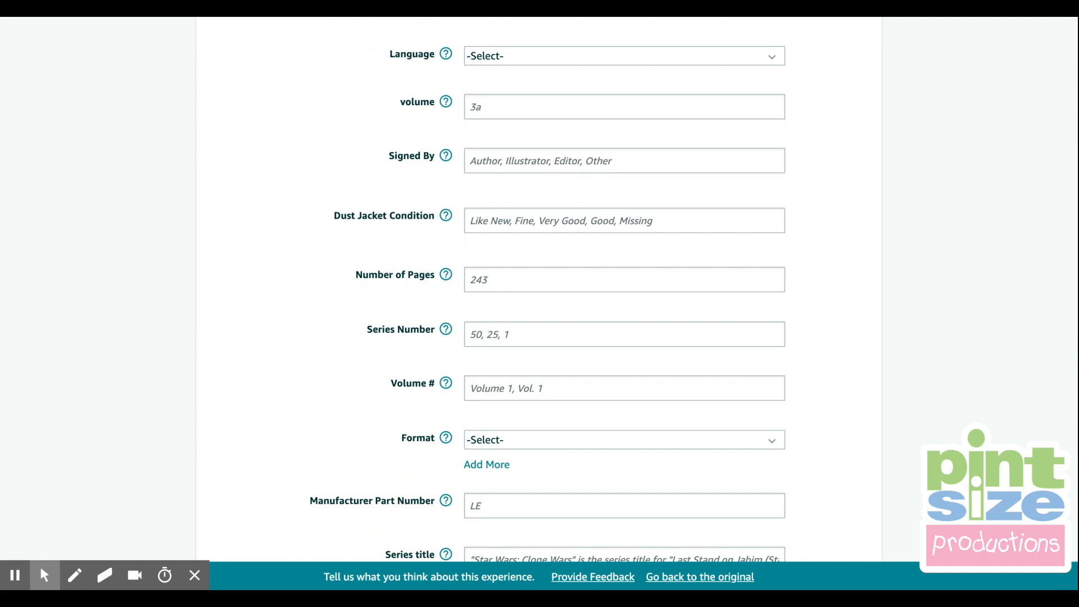
{"action": "scroll", "coordinate": [624, 289], "scroll_direction": "down", "scroll_amount": 2}
{"action": "scroll", "coordinate": [624, 289], "scroll_direction": "down", "scroll_amount": 1}
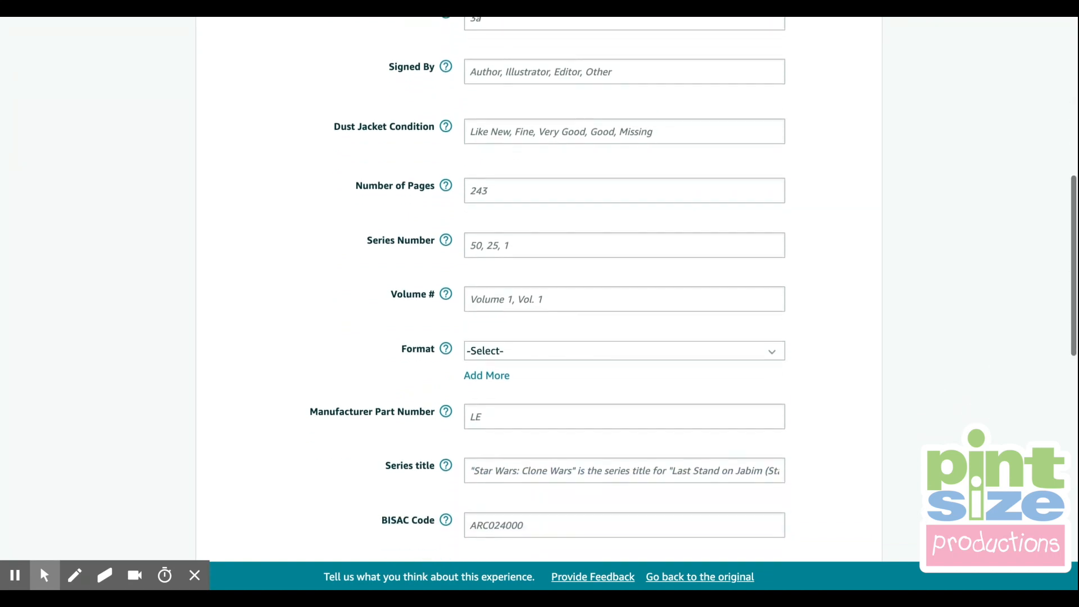
{"action": "scroll", "coordinate": [477, 381], "scroll_direction": "down", "scroll_amount": 2}
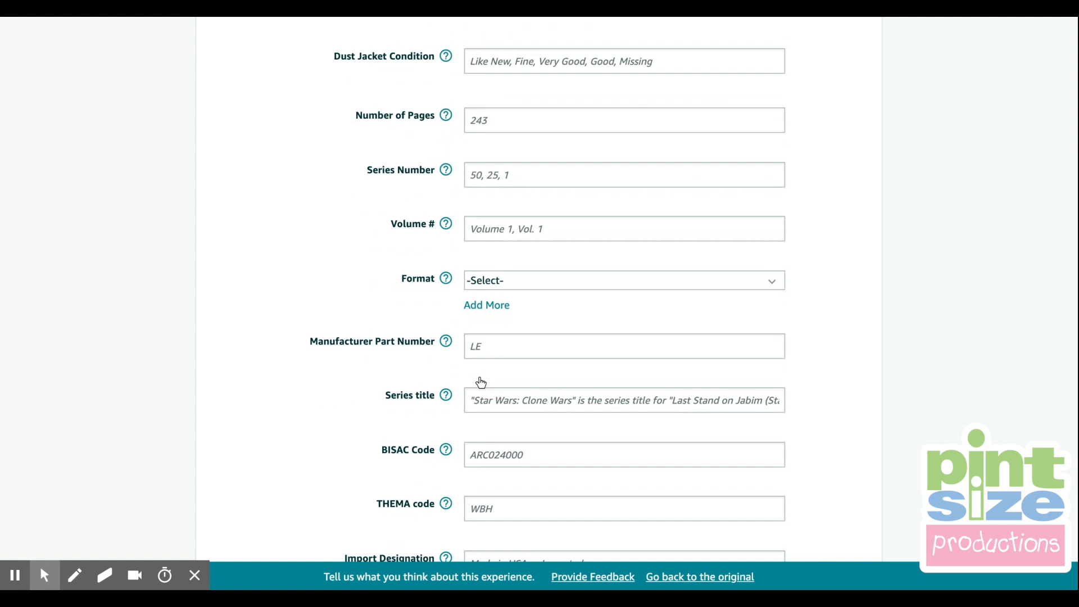
{"action": "scroll", "coordinate": [481, 383], "scroll_direction": "down", "scroll_amount": 1}
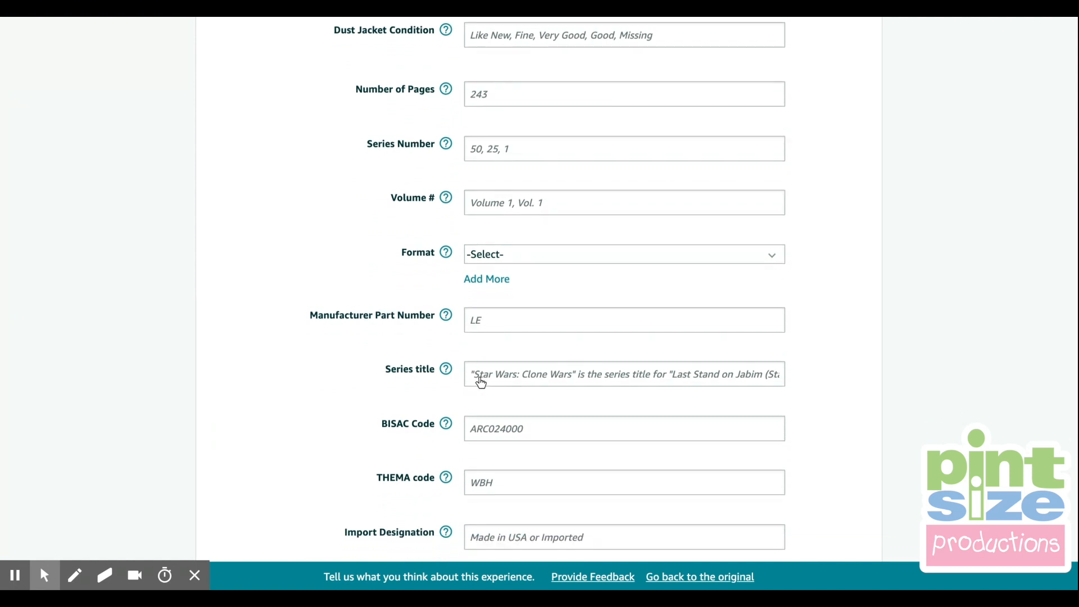
{"action": "scroll", "coordinate": [481, 383], "scroll_direction": "down", "scroll_amount": 2}
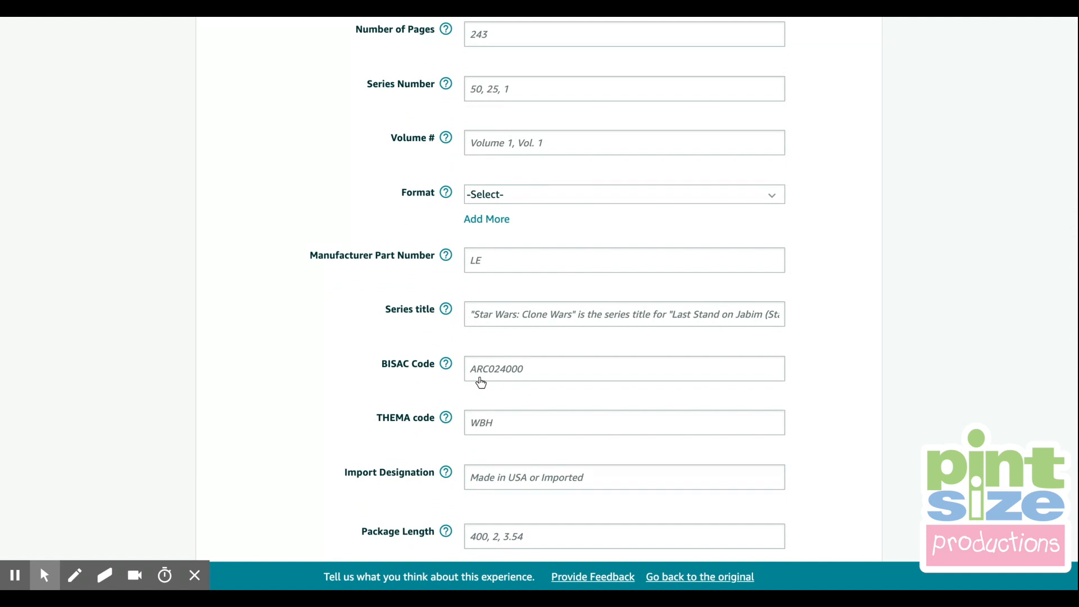
Step: Review the BISAC code, package dimension and shipping fields, read the Standard Plus help, and look over the whole More Details form again
{"action": "scroll", "coordinate": [481, 383], "scroll_direction": "down", "scroll_amount": 3}
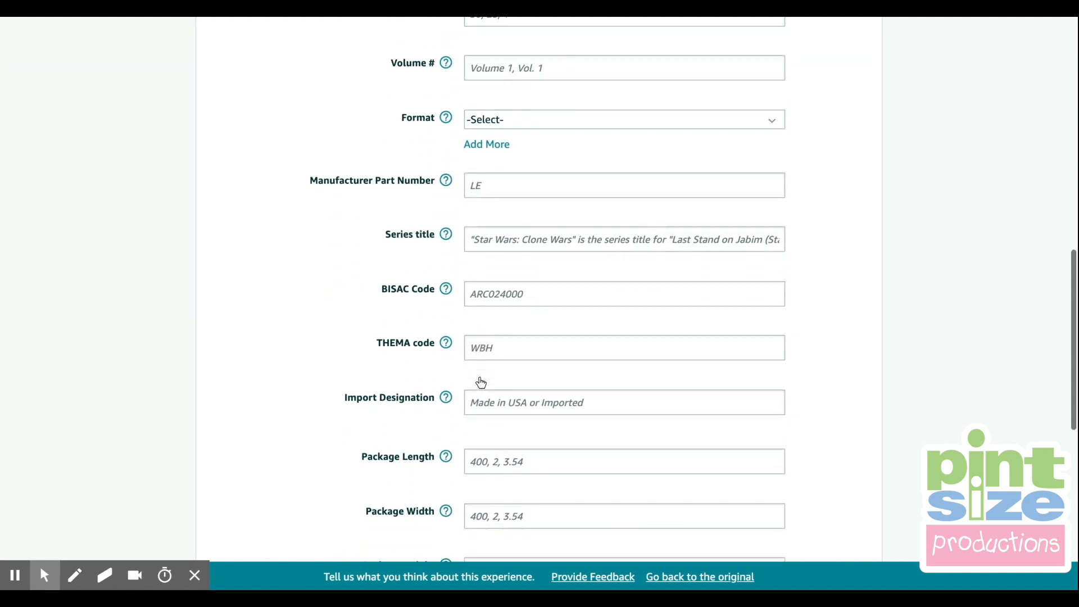
{"action": "scroll", "coordinate": [423, 420], "scroll_direction": "down", "scroll_amount": 3}
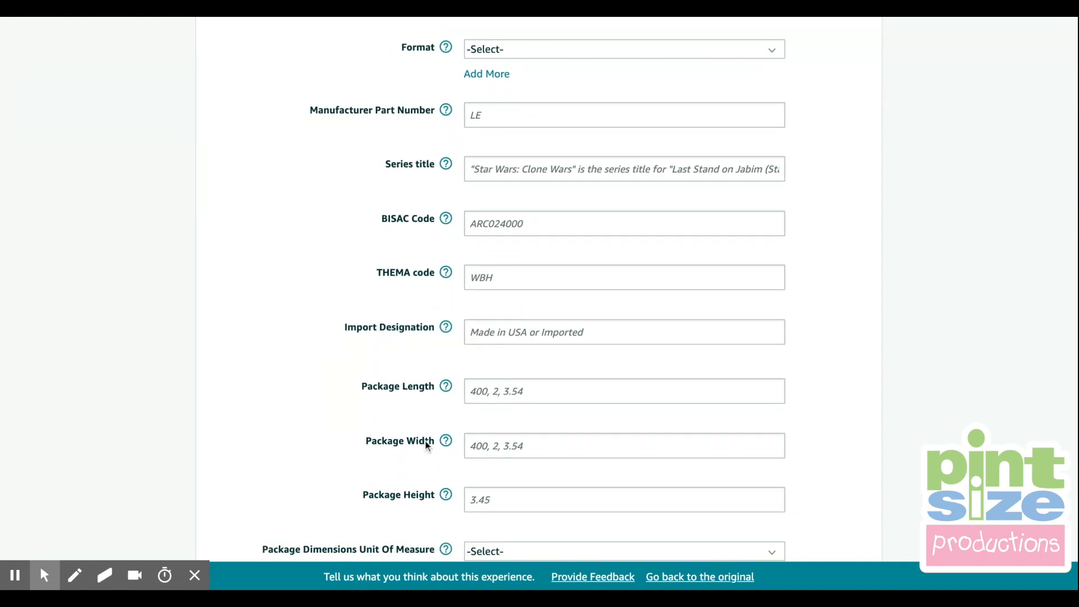
{"action": "scroll", "coordinate": [453, 446], "scroll_direction": "down", "scroll_amount": 2}
{"action": "scroll", "coordinate": [481, 443], "scroll_direction": "down", "scroll_amount": 3}
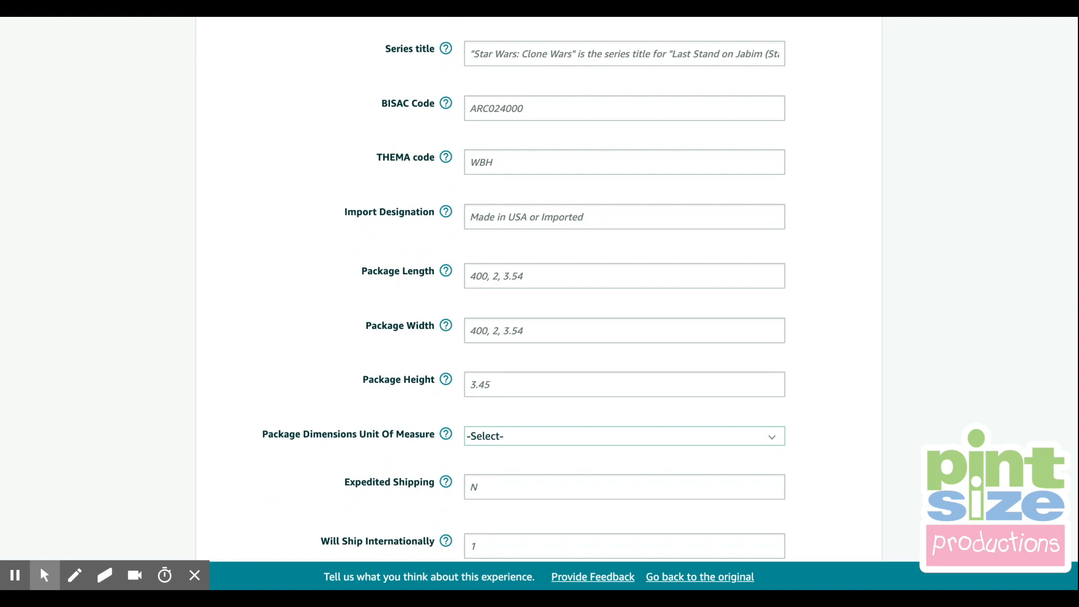
{"action": "scroll", "coordinate": [624, 290], "scroll_direction": "down", "scroll_amount": 3}
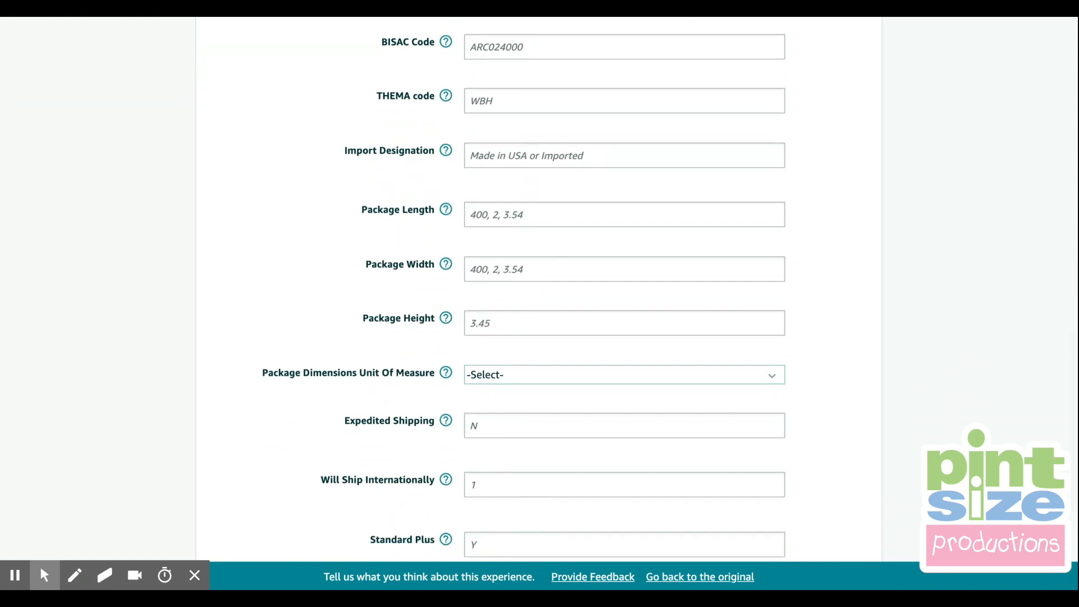
{"action": "scroll", "coordinate": [624, 291], "scroll_direction": "down", "scroll_amount": 3}
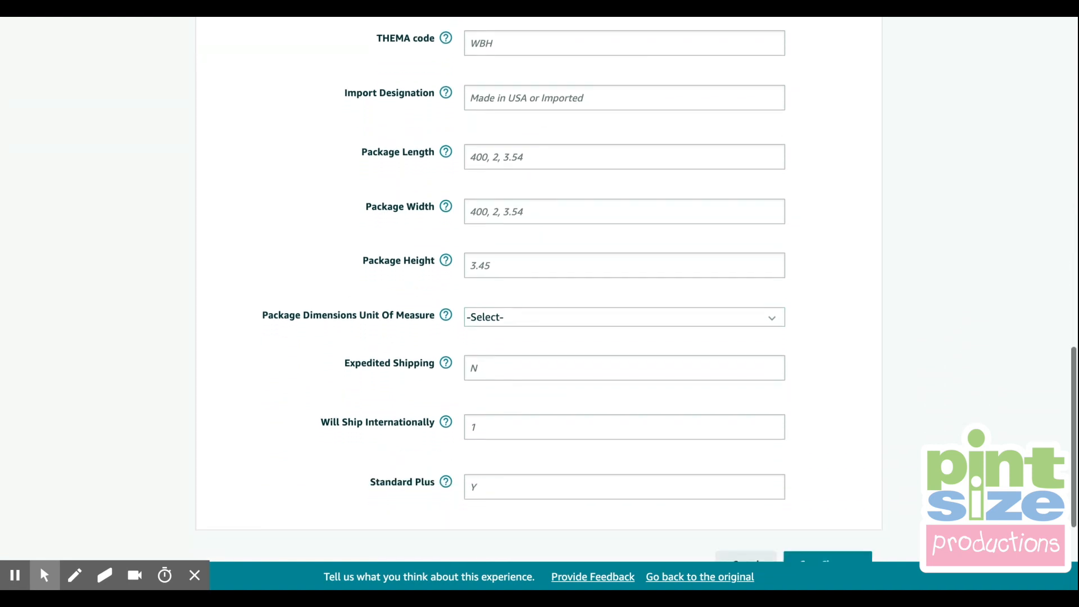
{"action": "mouse_move", "coordinate": [448, 481]}
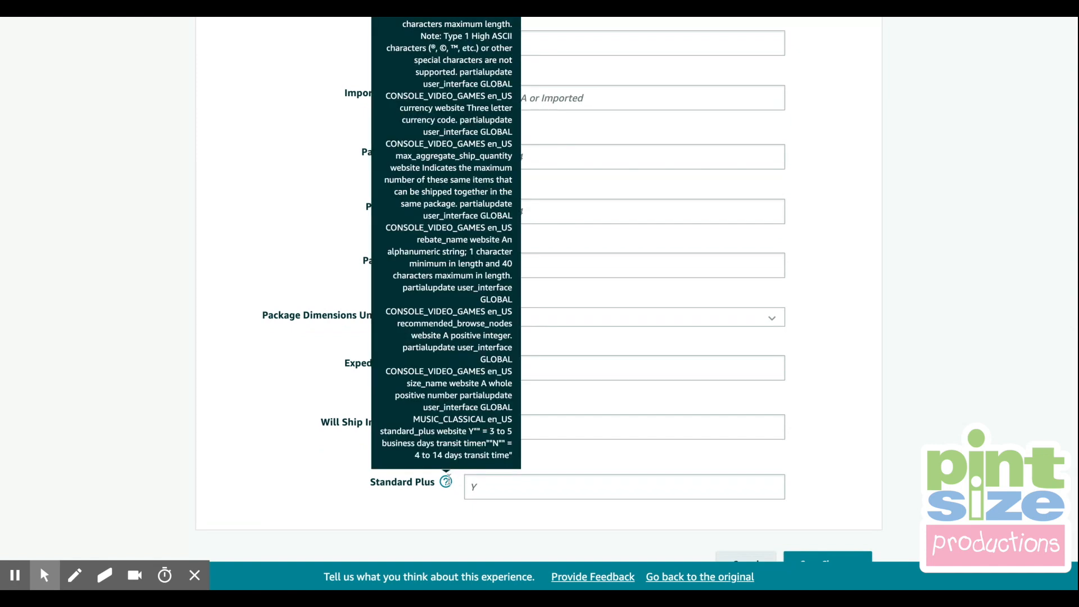
{"action": "scroll", "coordinate": [651, 482], "scroll_direction": "down", "scroll_amount": 2}
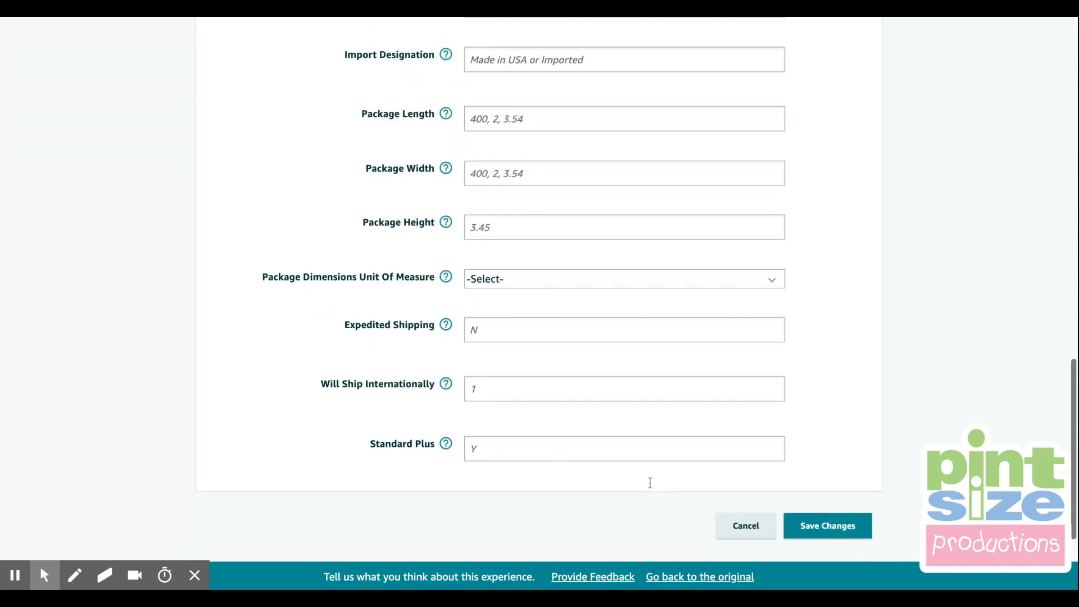
{"action": "scroll", "coordinate": [650, 483], "scroll_direction": "up", "scroll_amount": 19}
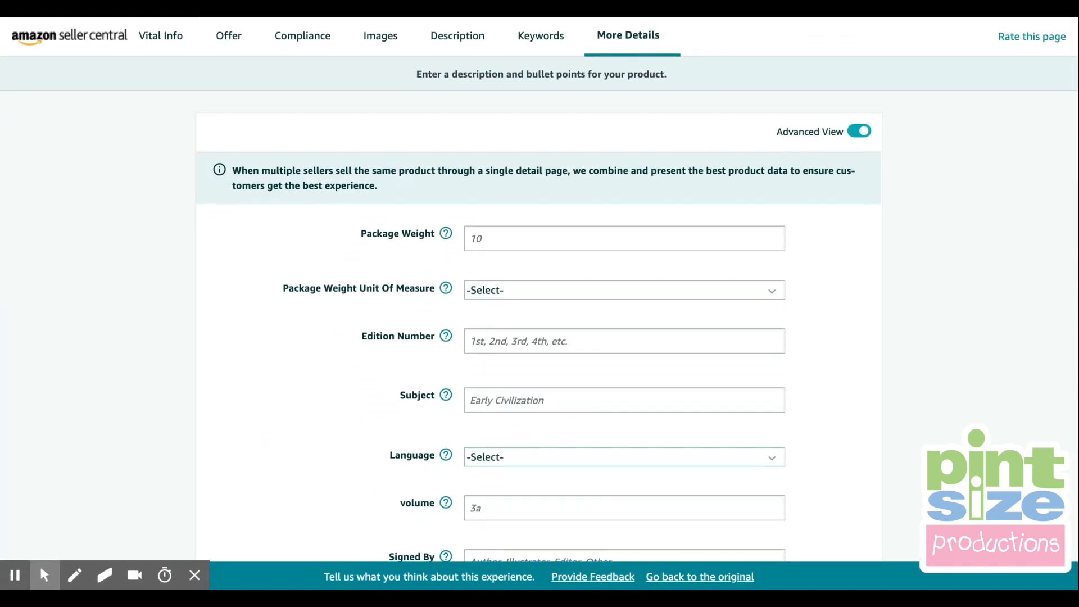
{"action": "scroll", "coordinate": [650, 483], "scroll_direction": "down", "scroll_amount": 17}
{"action": "scroll", "coordinate": [624, 338], "scroll_direction": "down", "scroll_amount": 5}
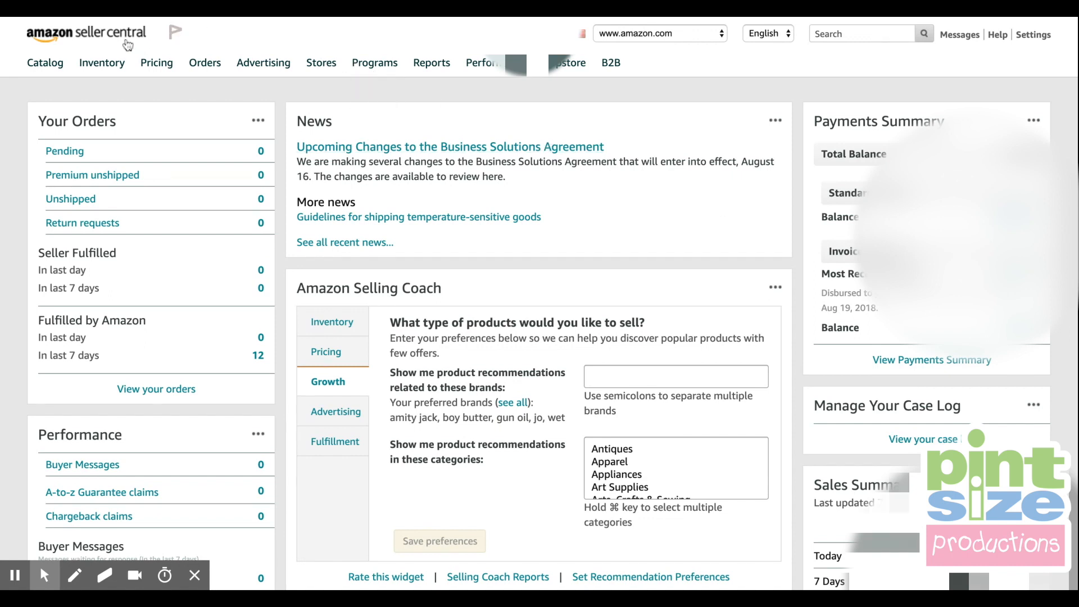
Step: Go to the Manage Inventory page and show the available actions for the first listed product
{"action": "mouse_move", "coordinate": [112, 59]}
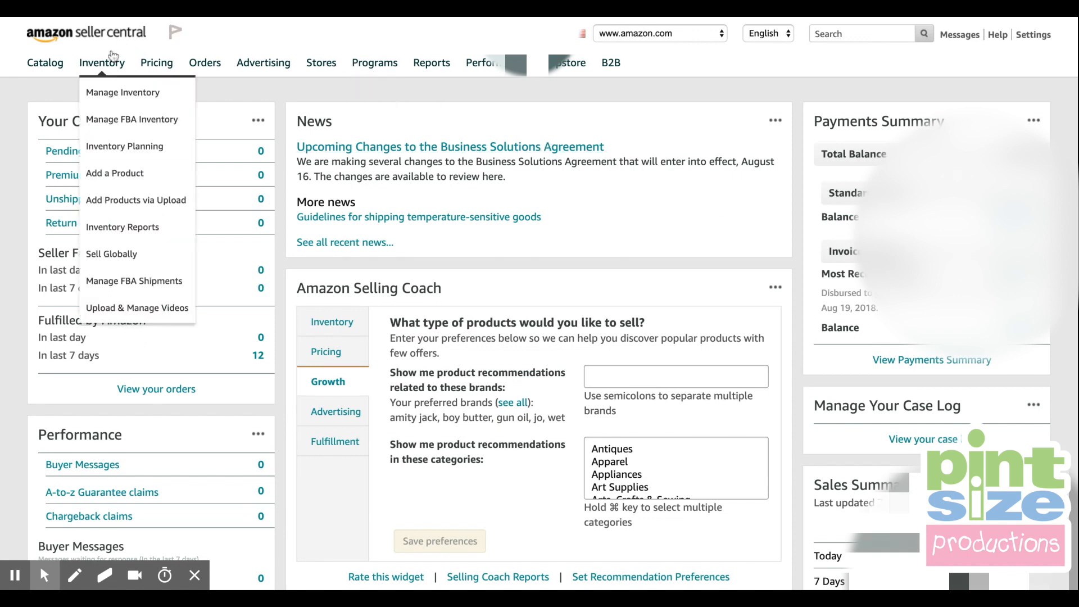
{"action": "left_click", "coordinate": [116, 95]}
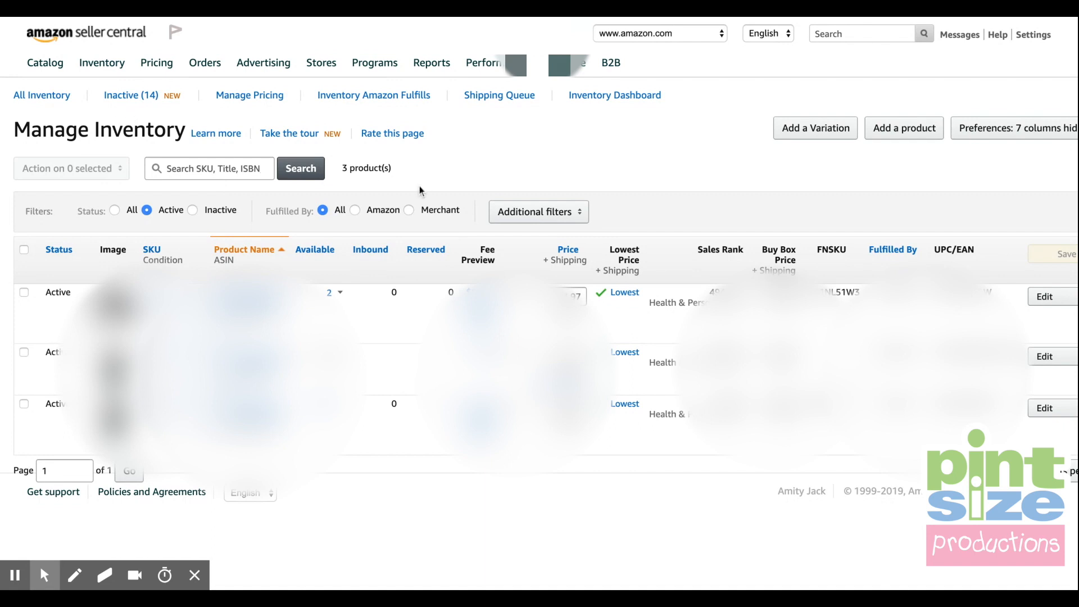
{"action": "scroll", "coordinate": [949, 316], "scroll_direction": "right", "scroll_amount": 3}
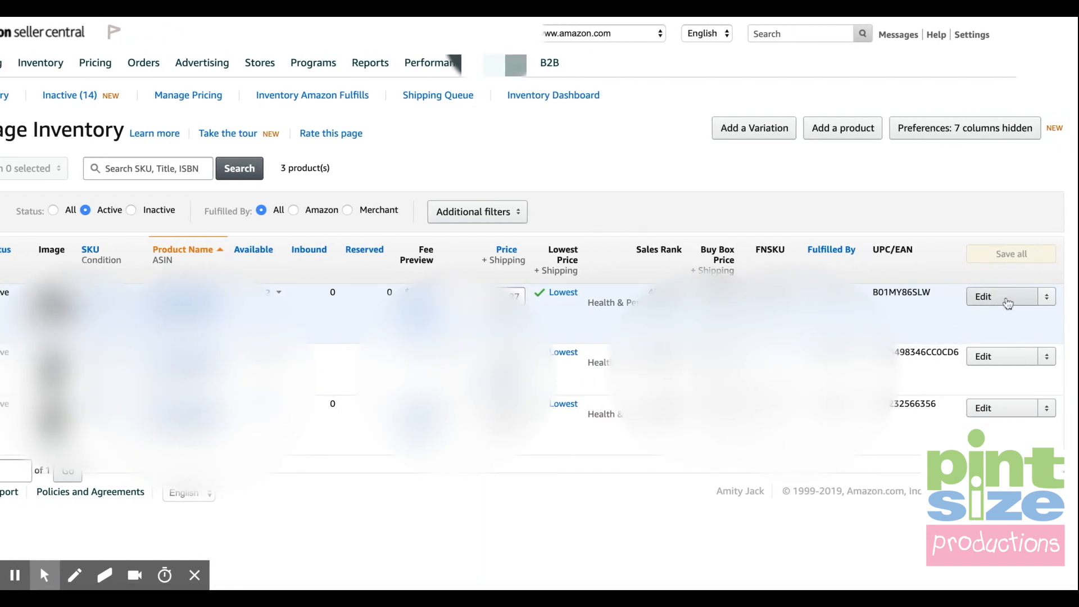
{"action": "left_click", "coordinate": [1047, 303]}
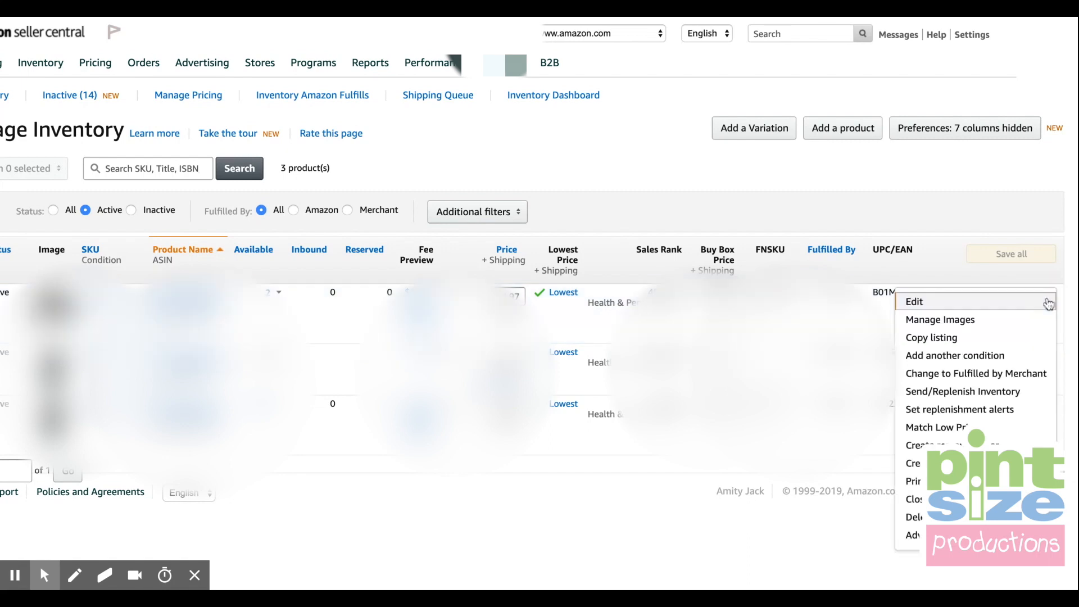